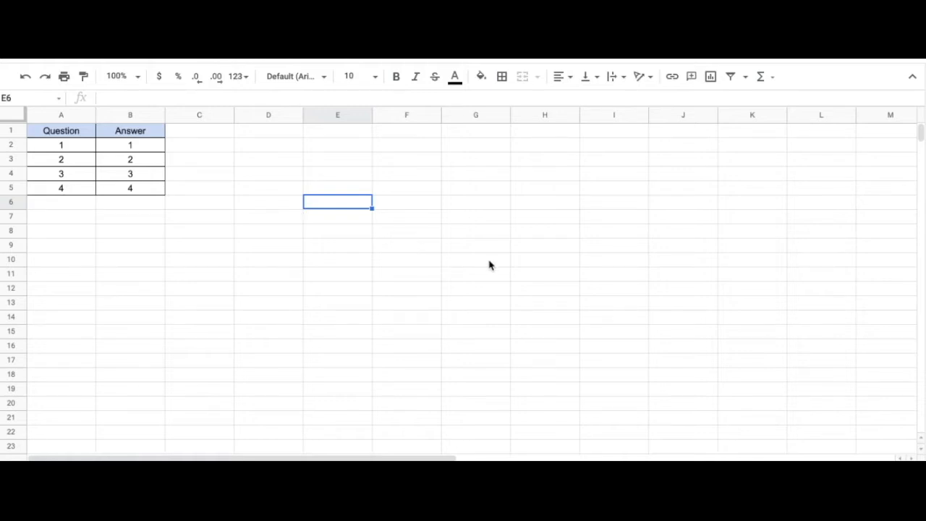
# Compare the Question and Answer table in columns A:B with the answer key in columns W:X.
pyautogui.hscroll(15, 489, 266)
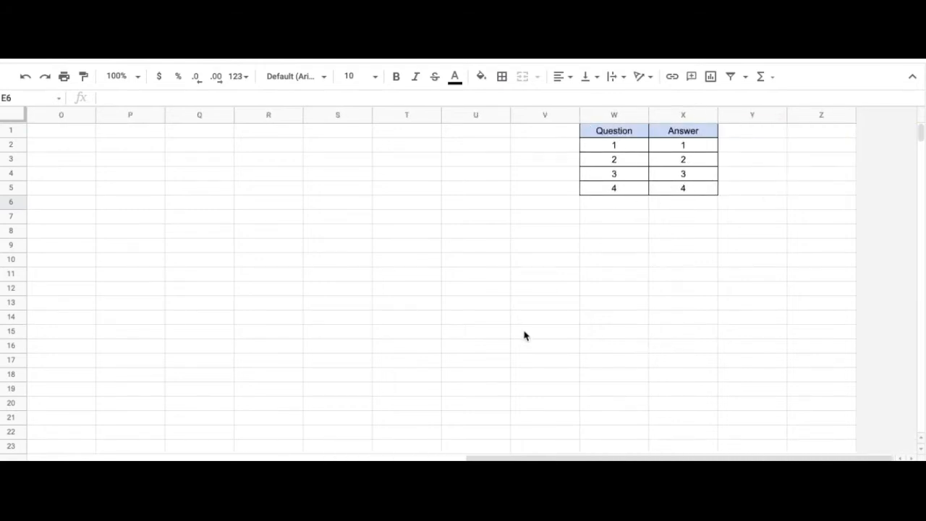
pyautogui.hscroll(-15, 524, 335)
pyautogui.hscroll(15, 525, 335)
pyautogui.hscroll(-10, 557, 237)
pyautogui.hscroll(7, 557, 237)
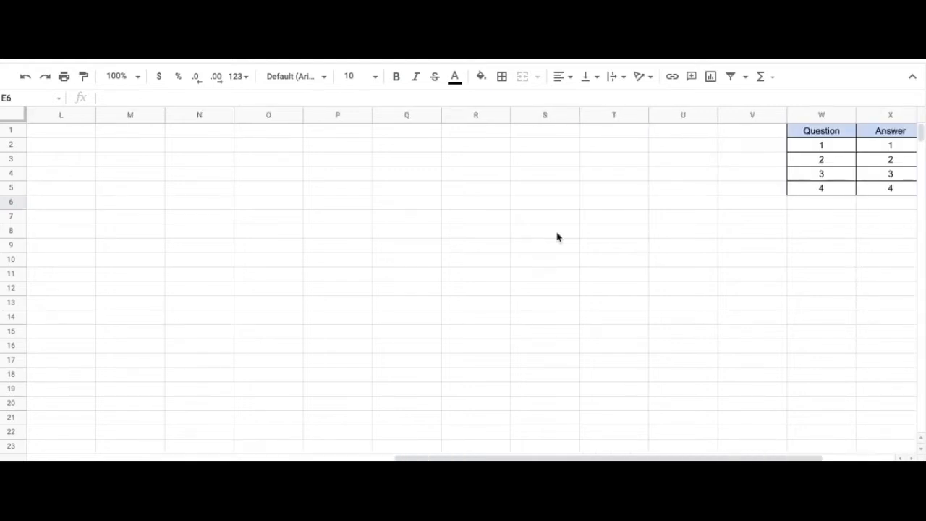
pyautogui.hscroll(3, 813, 230)
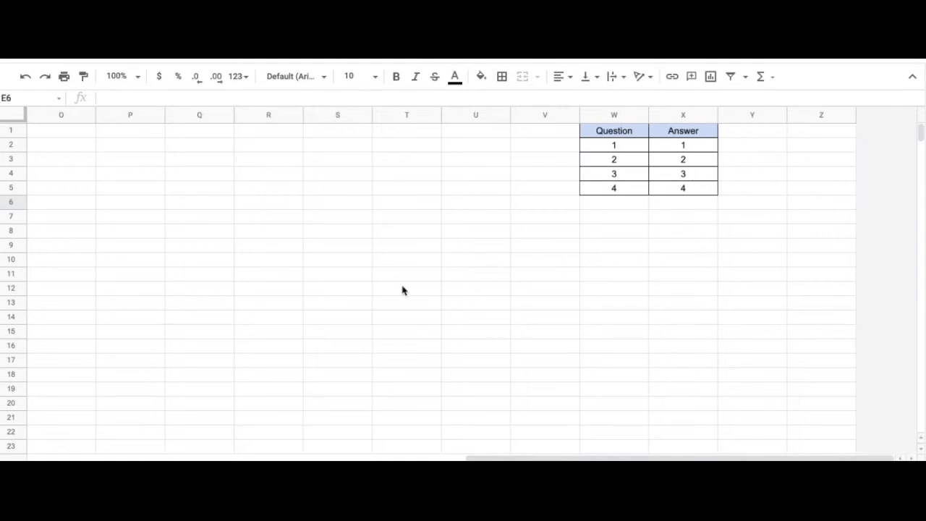
pyautogui.hscroll(-14, 546, 302)
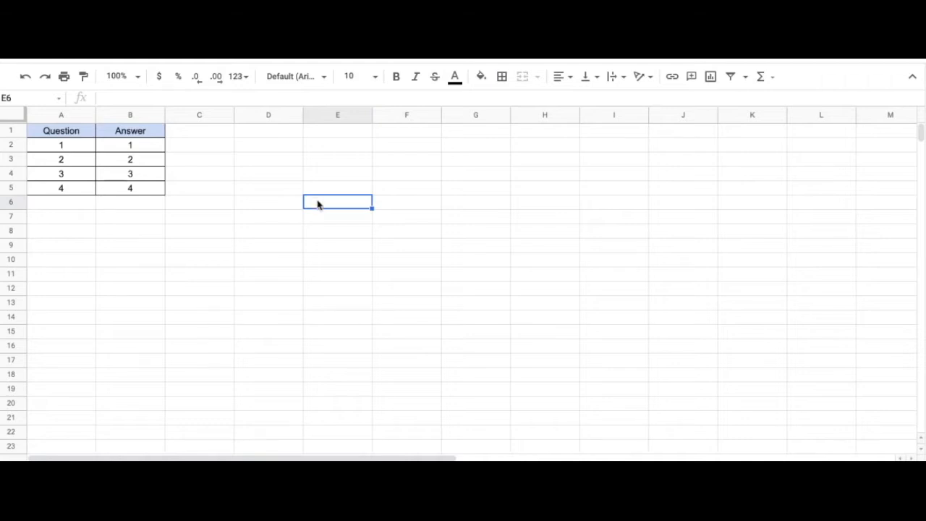
# Start a conditional formatting rule for cells B2, E5:G5 and F6:F8.
pyautogui.click(141, 148)
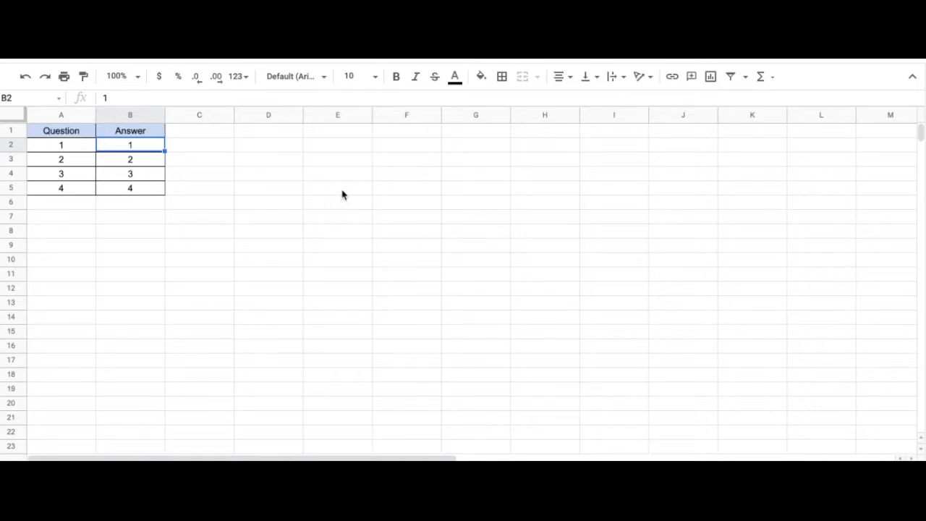
pyautogui.moveTo(343, 194); pyautogui.dragTo(422, 232)
pyautogui.keyDown('ctrl'); pyautogui.click(424, 207); pyautogui.keyUp('ctrl')
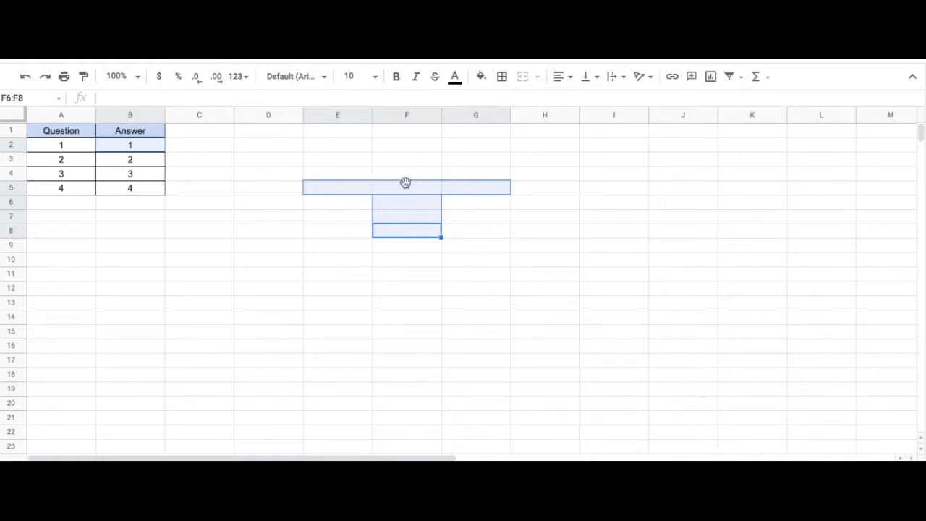
pyautogui.click(481, 76)
pyautogui.click(527, 343)
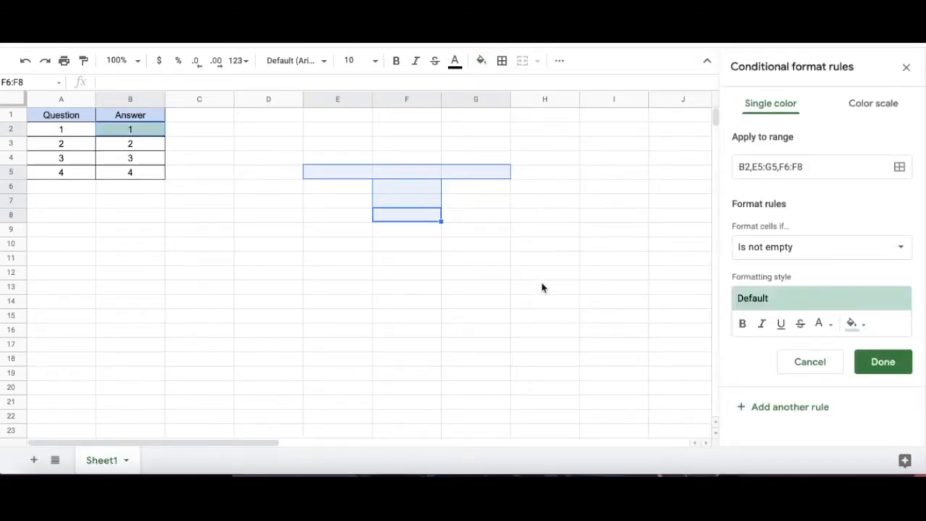
# Set the rule's condition to the custom formula =$B$2=$X$2.
pyautogui.click(904, 253)
pyautogui.scroll(-5, 823, 354)
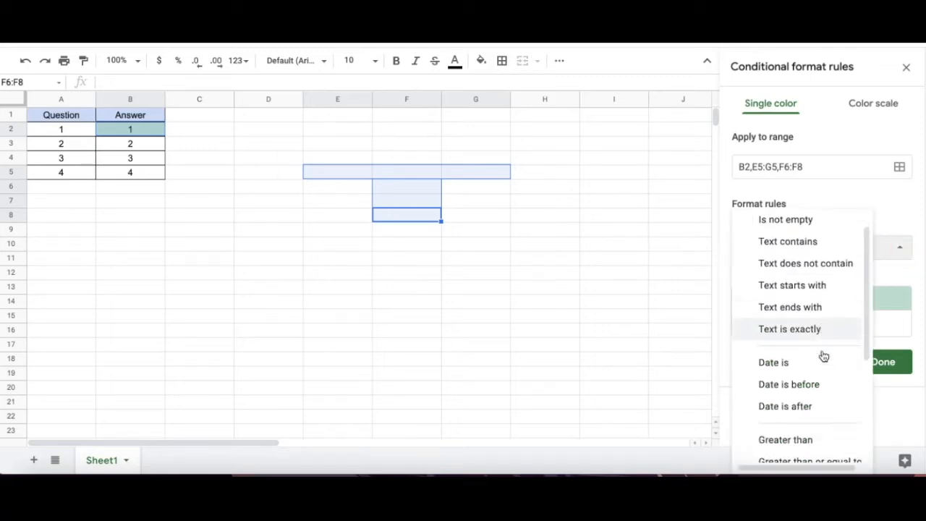
pyautogui.click(810, 449)
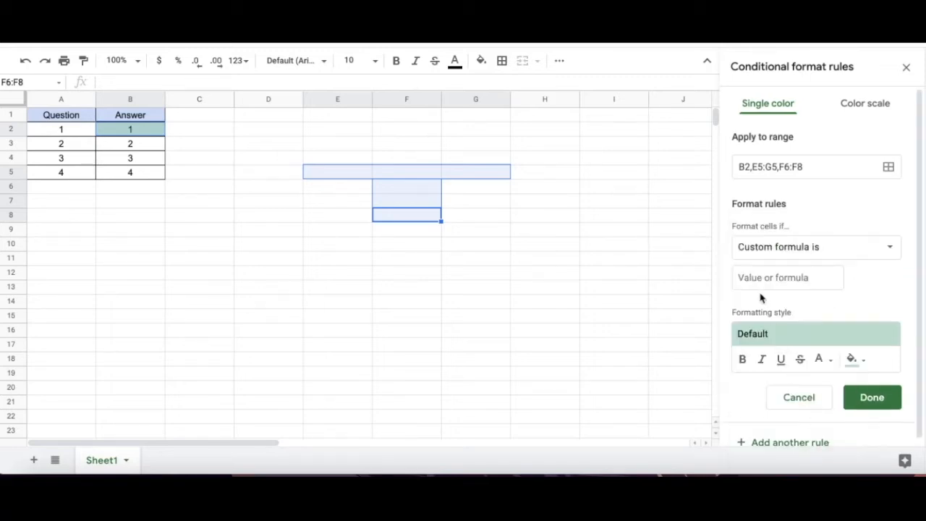
pyautogui.click(746, 277)
pyautogui.write('=')
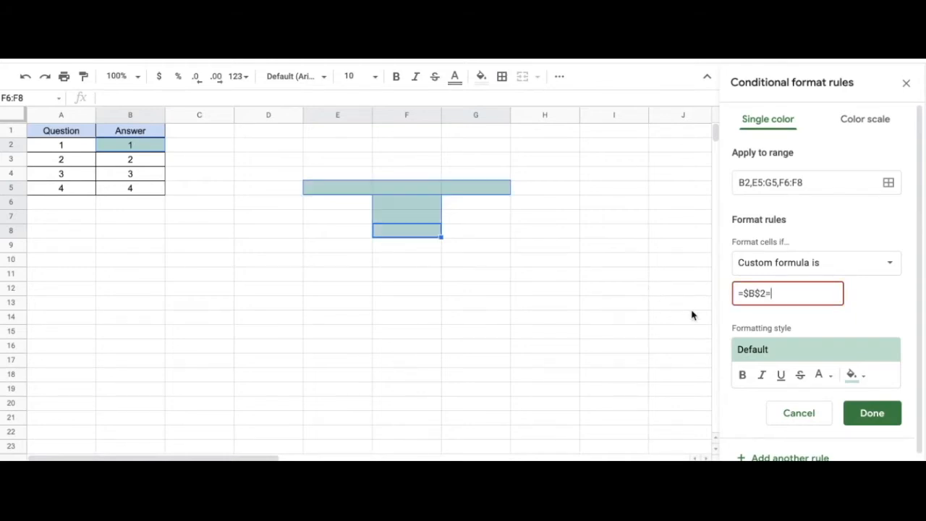
pyautogui.hscroll(10, 646, 321)
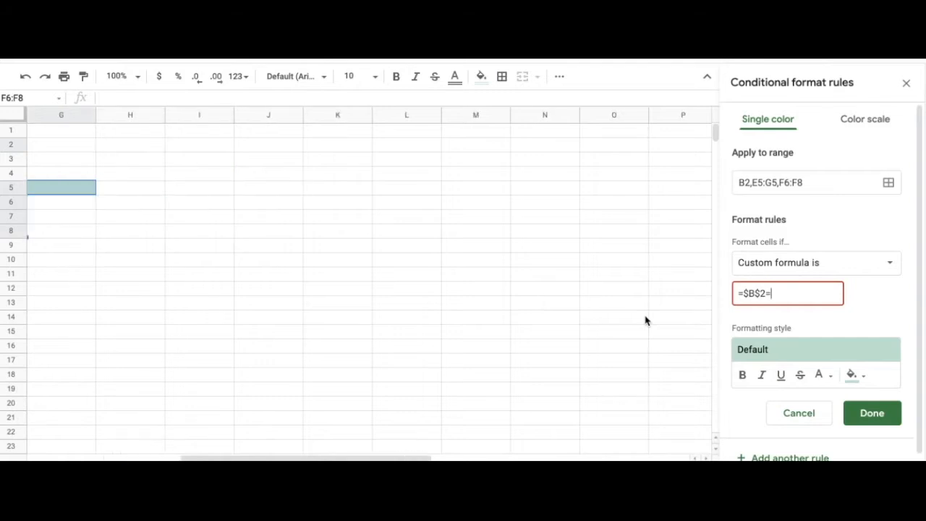
pyautogui.hscroll(4, 646, 321)
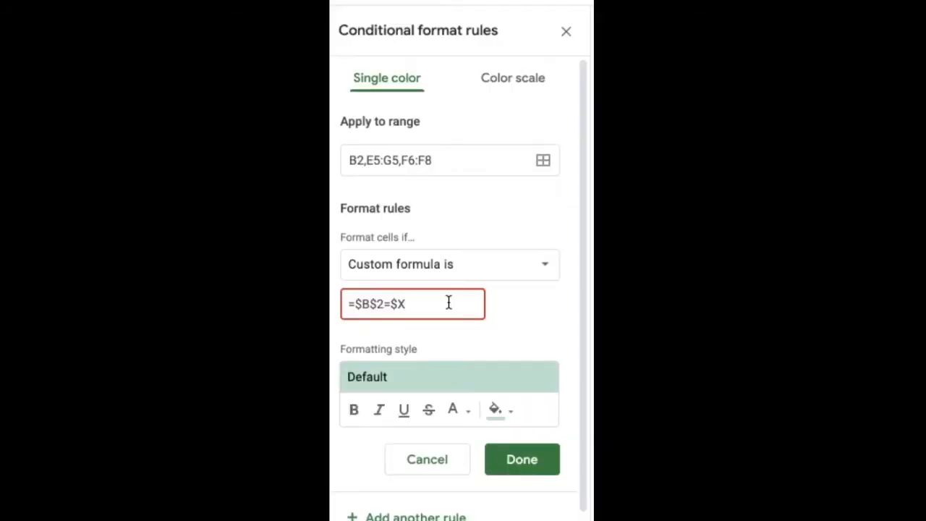
pyautogui.write('$2')
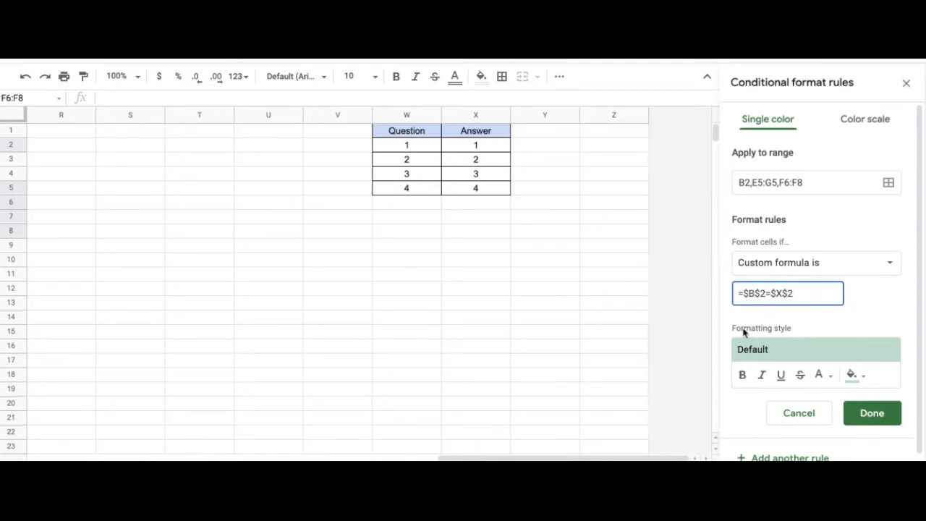
# Give the conditional formatting rule a light red fill and save it.
pyautogui.click(866, 378)
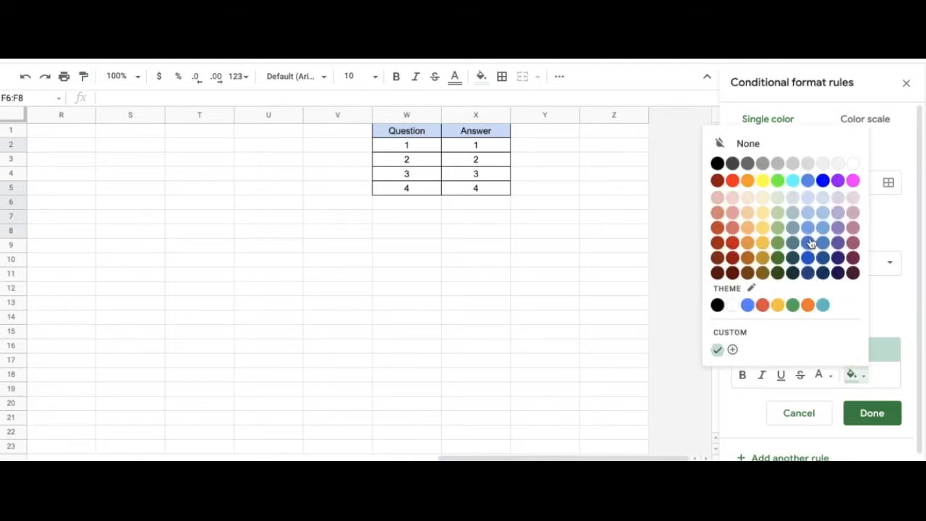
pyautogui.click(808, 213)
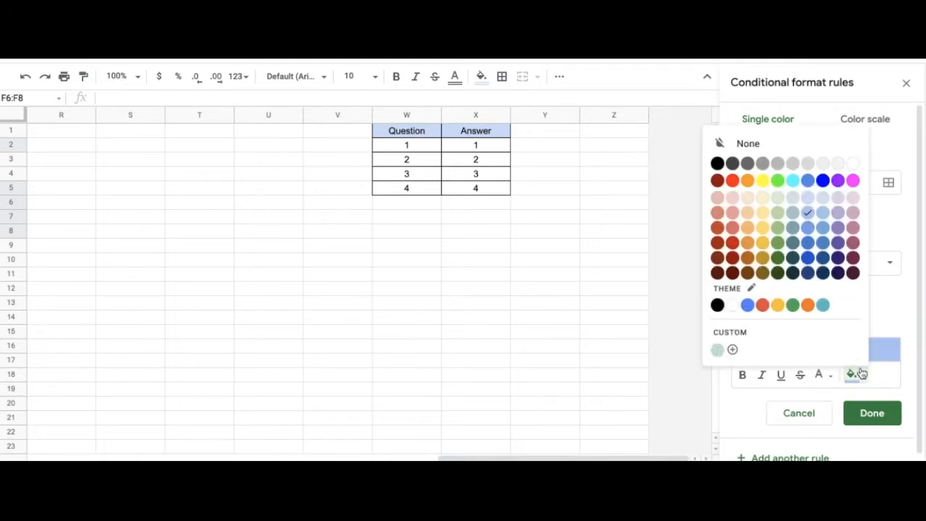
pyautogui.click(732, 212)
pyautogui.click(872, 416)
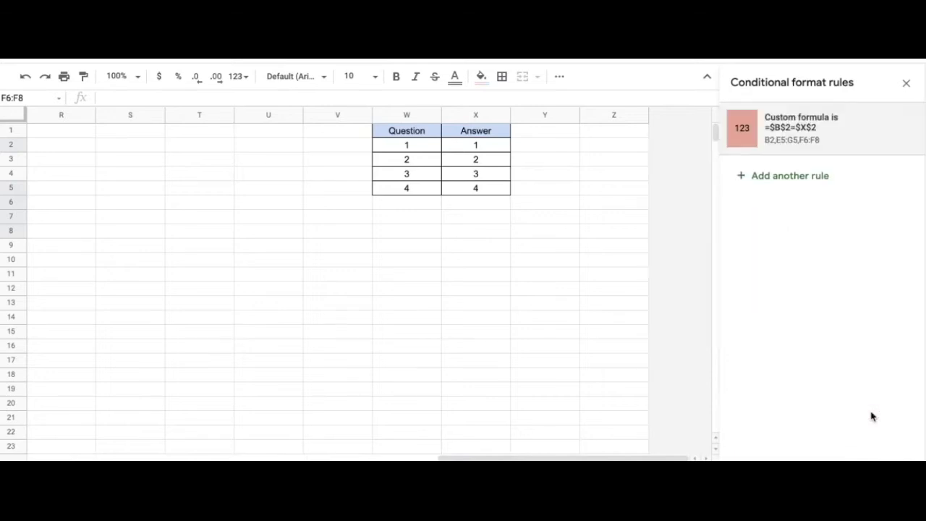
# Test the formatting rule by clearing the answer in B2 and re-entering 1.
pyautogui.hscroll(-10, 552, 366)
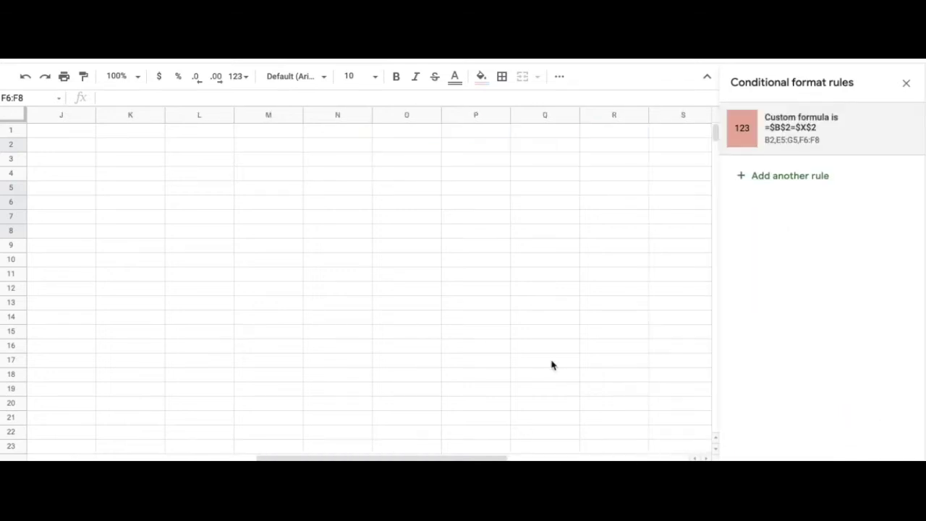
pyautogui.click(427, 322)
pyautogui.click(142, 147)
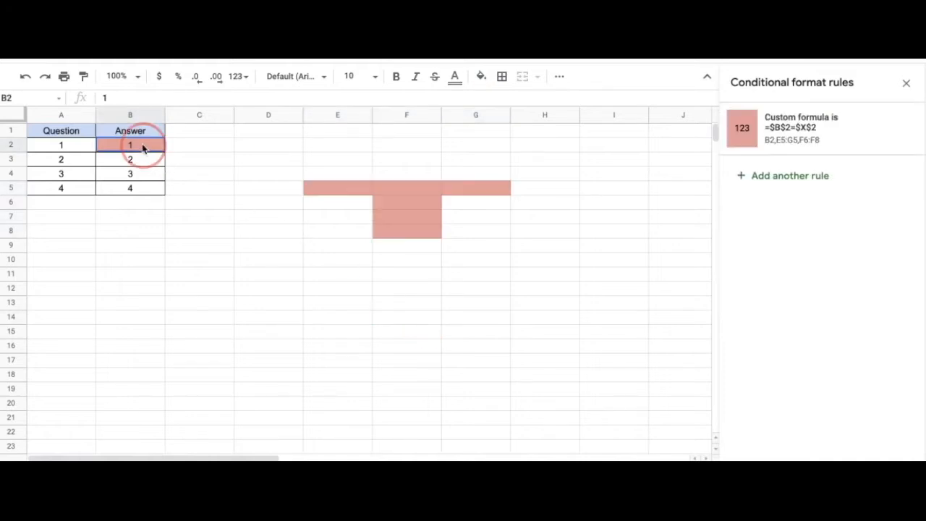
pyautogui.press('Delete')
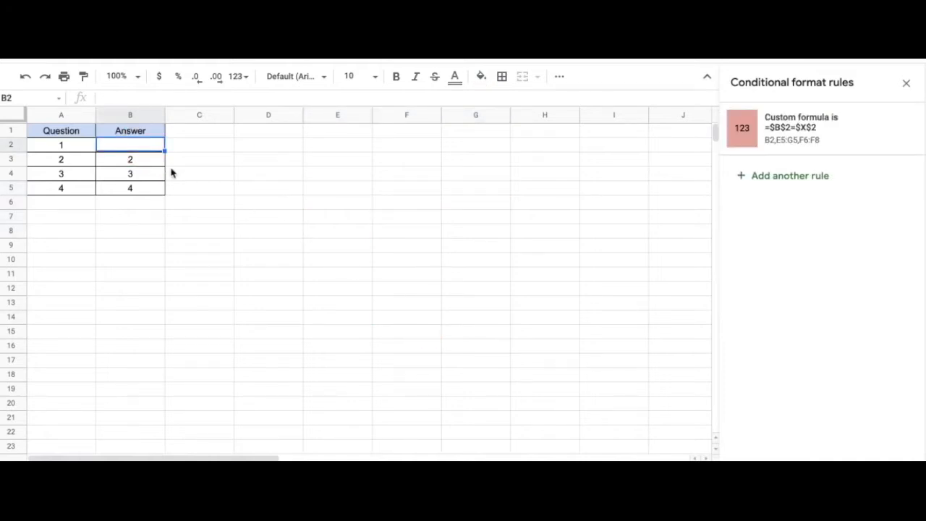
pyautogui.click(296, 270)
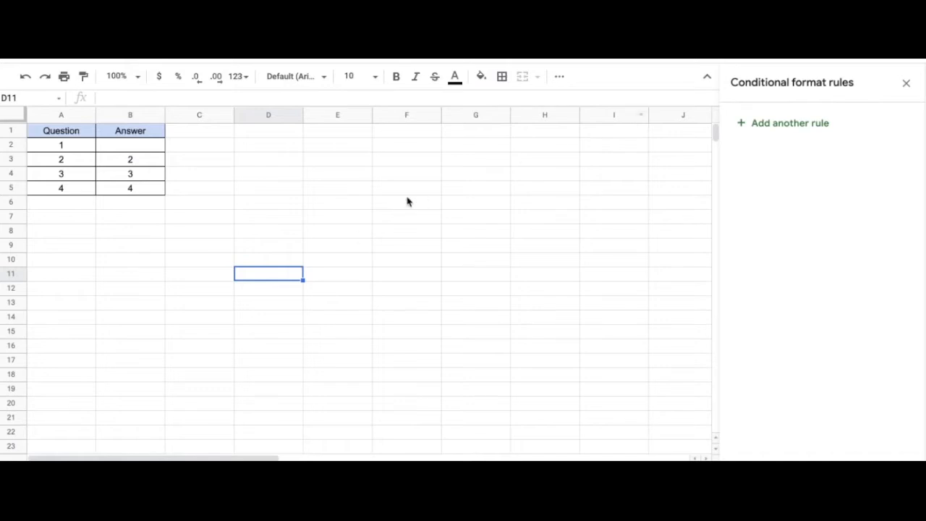
pyautogui.click(141, 147)
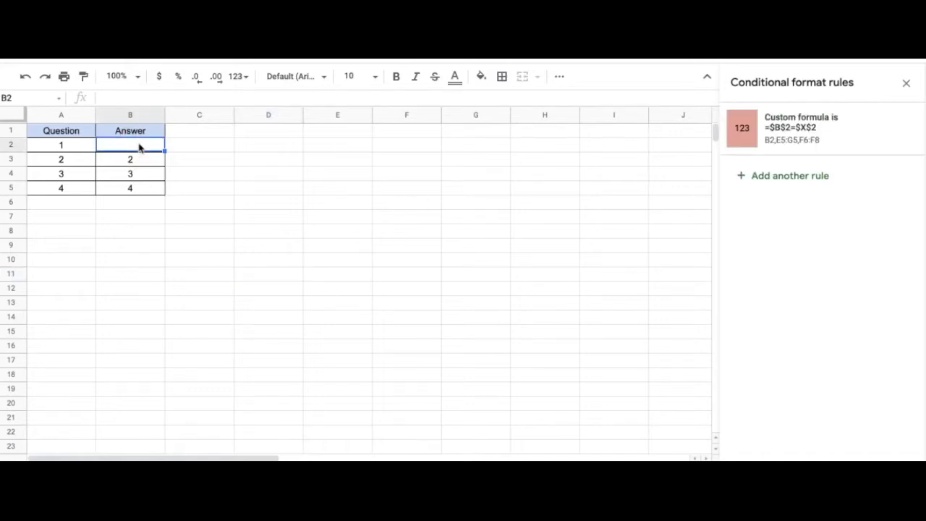
pyautogui.write('1')
pyautogui.press('Return')
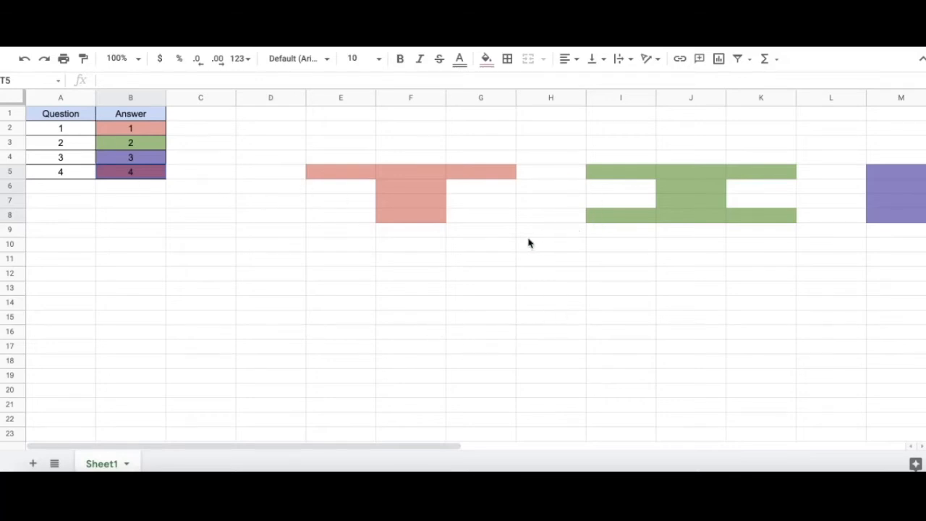
# Narrow columns E through T together to less than half their width so the whole colored word fits in view.
pyautogui.hscroll(2, 528, 243)
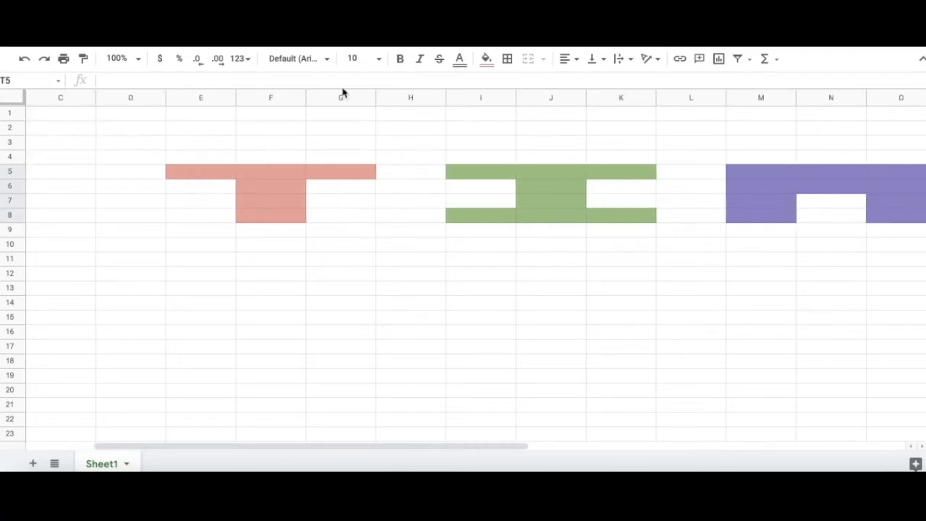
pyautogui.moveTo(199, 97); pyautogui.dragTo(857, 129)
pyautogui.hscroll(-5, 593, 192)
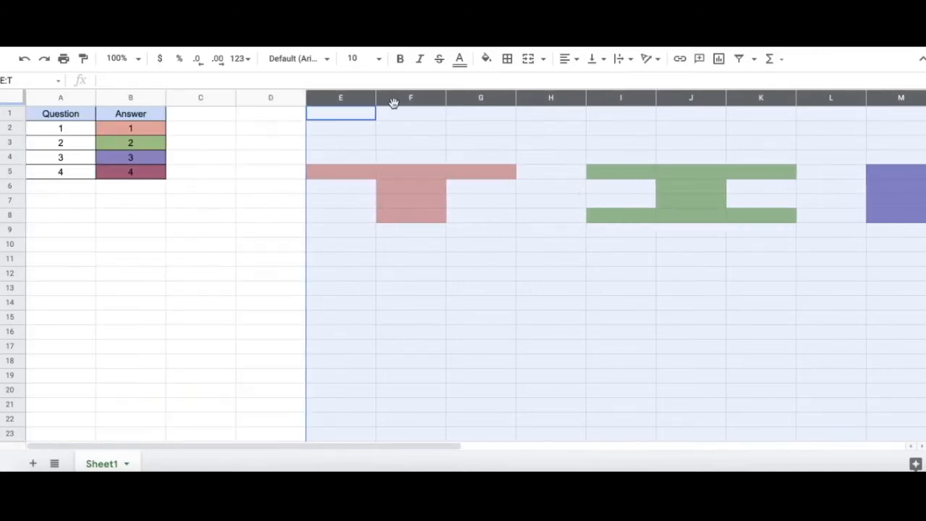
pyautogui.moveTo(374, 96); pyautogui.dragTo(343, 98)
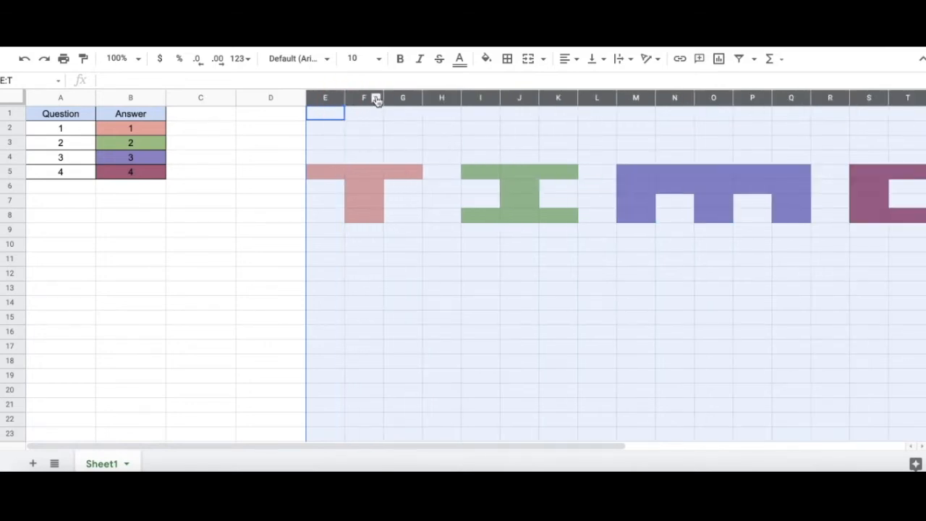
pyautogui.moveTo(344, 98); pyautogui.dragTo(339, 97)
pyautogui.click(655, 289)
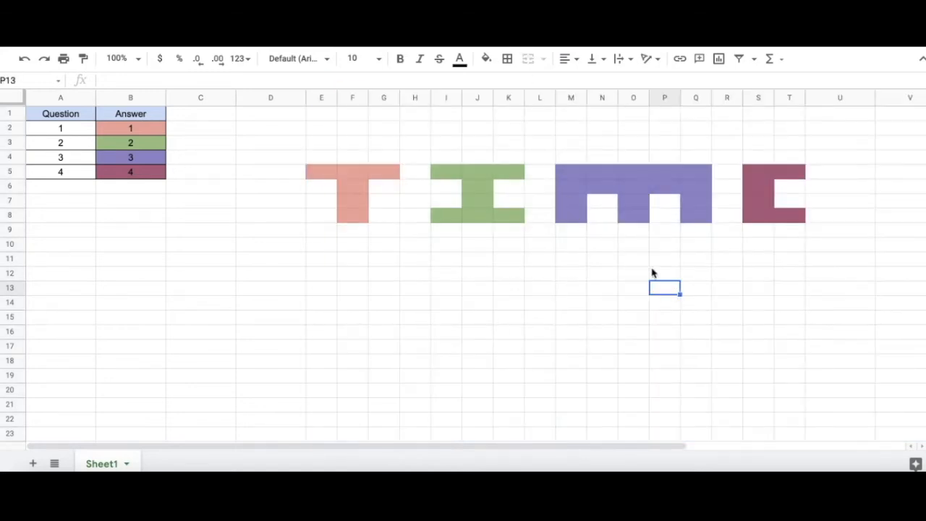
# Hide columns V through Z, which hold the answer key.
pyautogui.hscroll(5, 525, 393)
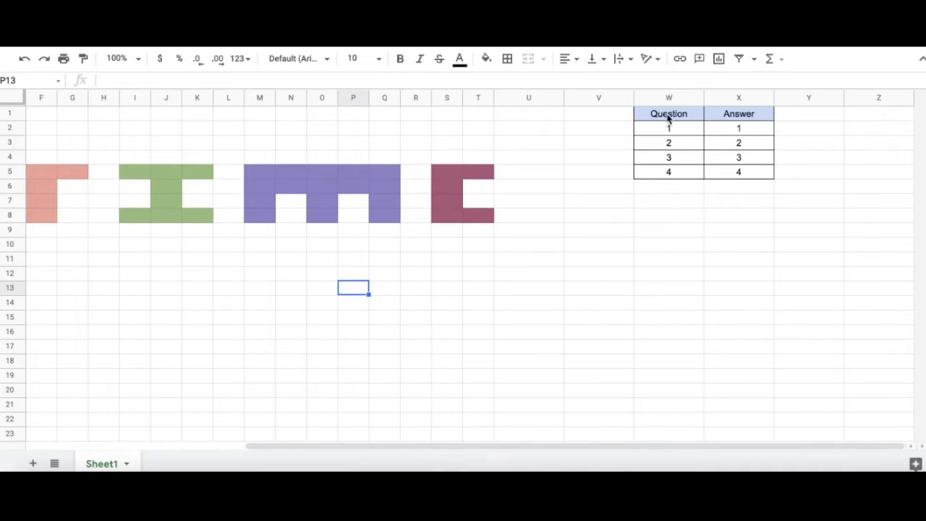
pyautogui.moveTo(659, 97); pyautogui.dragTo(885, 182)
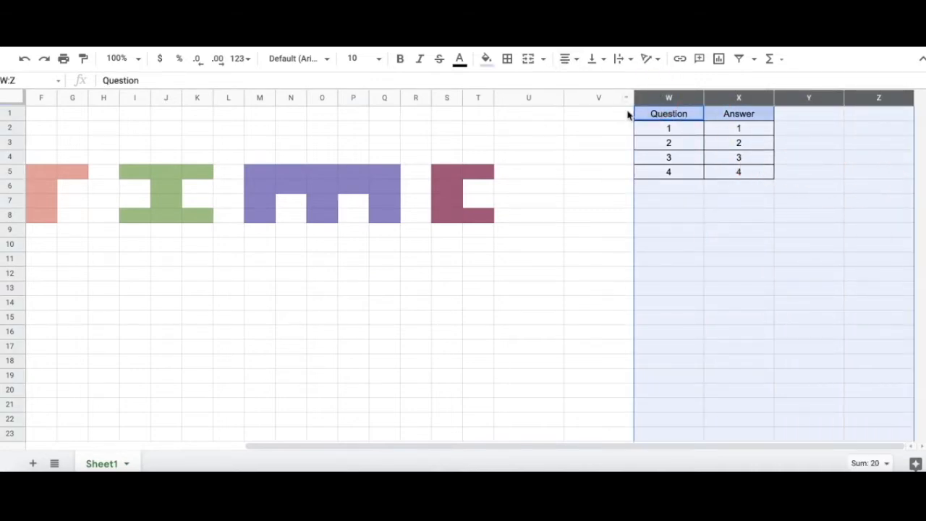
pyautogui.click(600, 97)
pyautogui.moveTo(599, 97)
pyautogui.mouseDown()
pyautogui.moveTo(620, 97)
pyautogui.moveTo(585, 97)
pyautogui.moveTo(847, 130)
pyautogui.mouseUp()
pyautogui.click(563, 145)
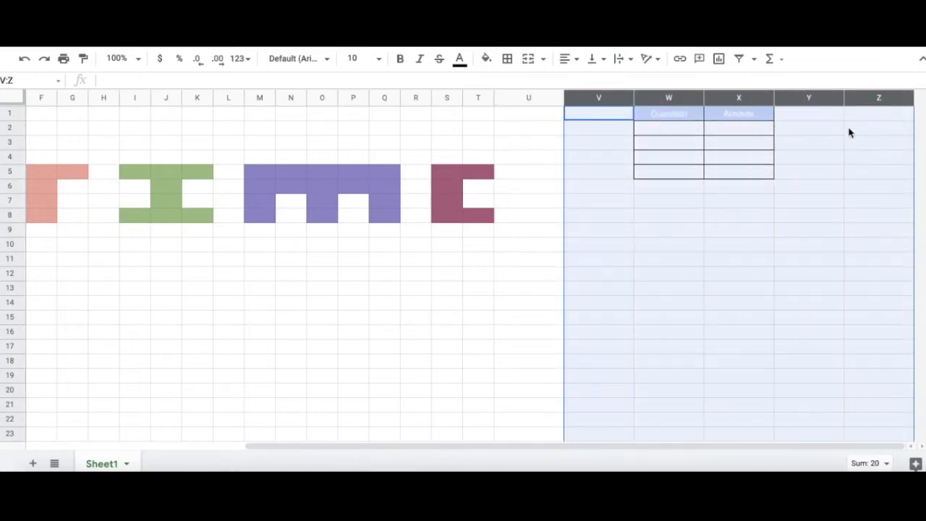
pyautogui.rightClick(757, 164)
pyautogui.click(795, 244)
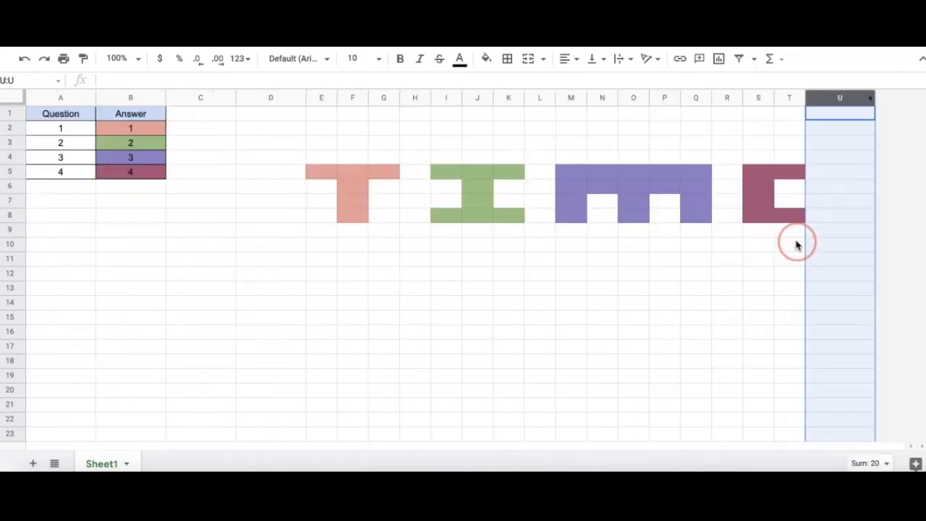
# Clear all the answers in cells B2:B5.
pyautogui.moveTo(130, 129); pyautogui.dragTo(149, 172)
pyautogui.press('Delete')
pyautogui.click(305, 307)
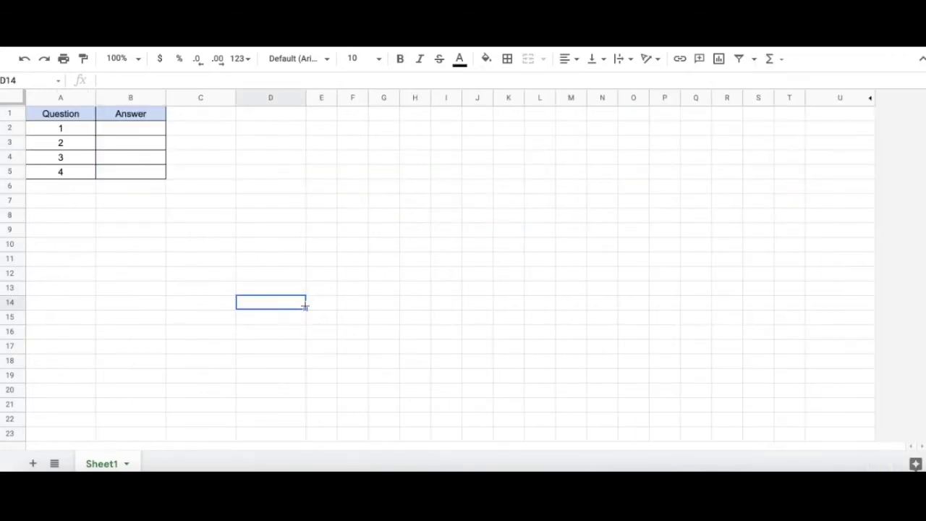
# Enter the answers 1, 2, 3 and 4 in cells B2 through B5.
pyautogui.click(147, 134)
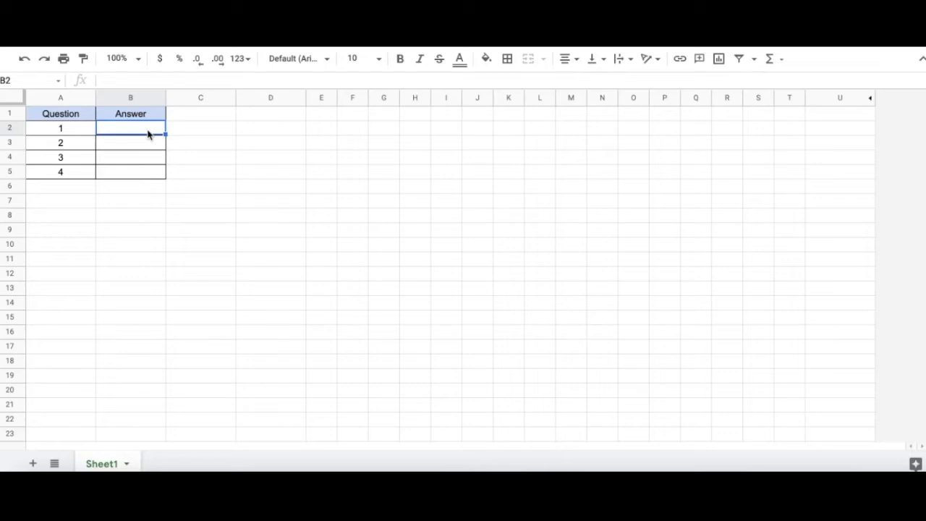
pyautogui.write('1')
pyautogui.press('Return')
pyautogui.write('2')
pyautogui.press('Return')
pyautogui.write('3')
pyautogui.press('Return')
pyautogui.write('4')
pyautogui.click(201, 268)
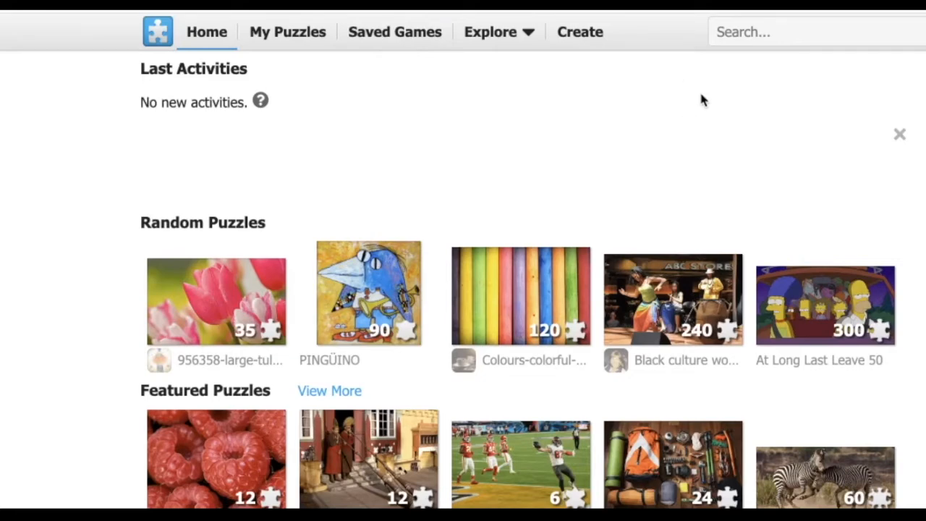
# On the jigsaw puzzle website, start creating a puzzle with the image Screen Shot 2021-02-11 at 9.45.02 PM.
pyautogui.click(584, 35)
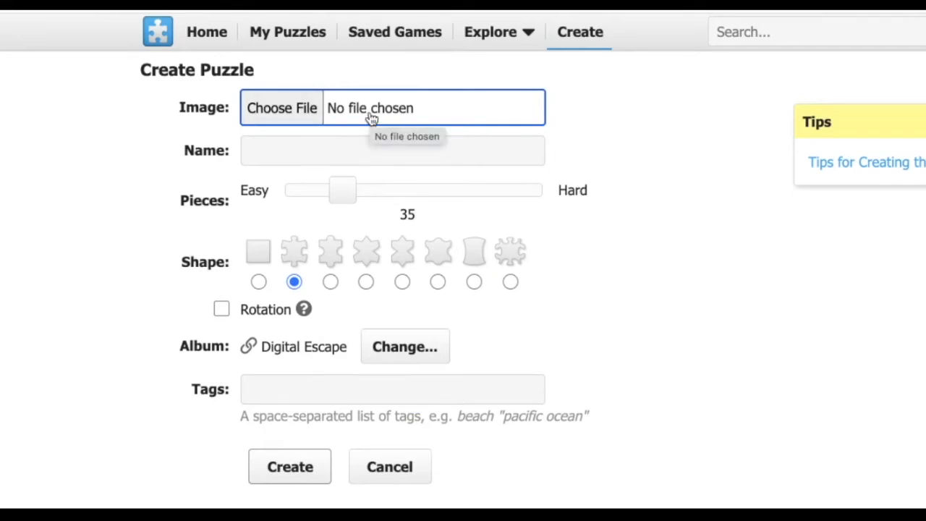
pyautogui.click(281, 109)
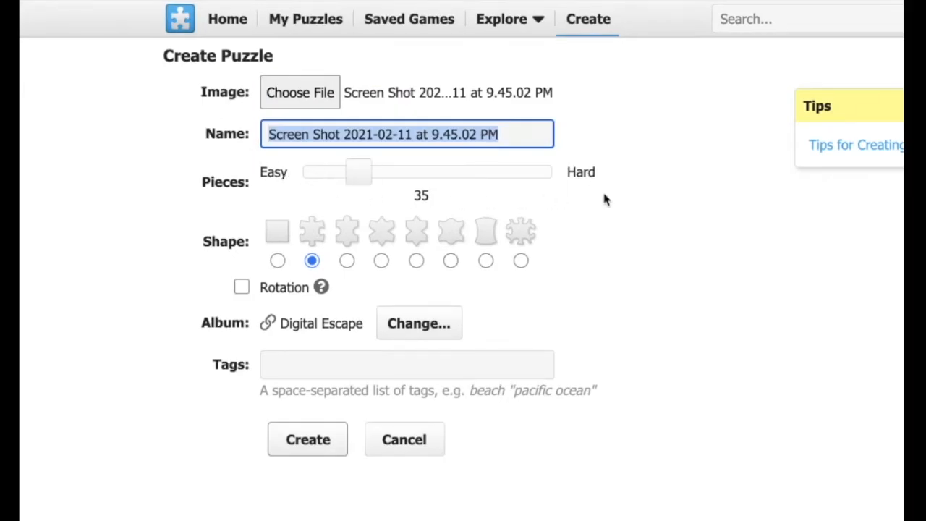
# Set the puzzle to 20 pieces and create it.
pyautogui.moveTo(356, 183)
pyautogui.mouseDown()
pyautogui.moveTo(368, 182)
pyautogui.moveTo(333, 182)
pyautogui.mouseUp()
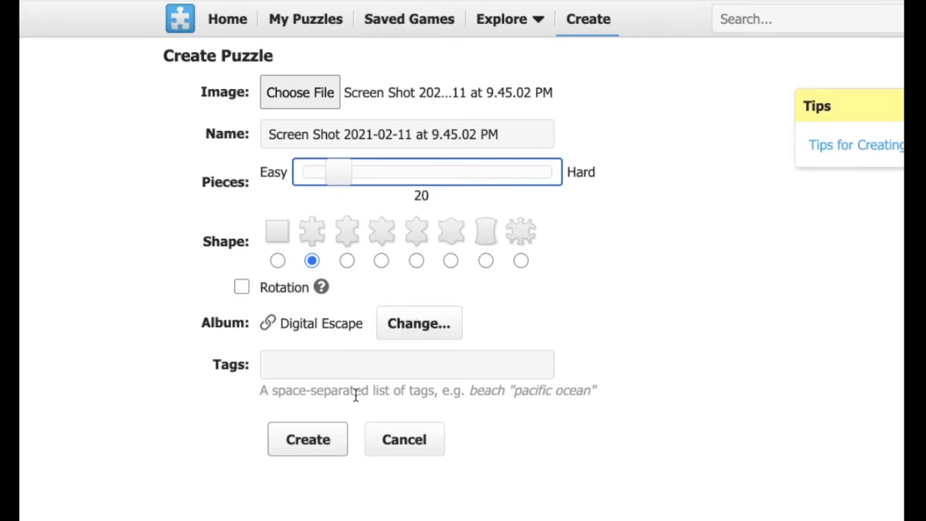
pyautogui.scroll(-1, 311, 455)
pyautogui.click(309, 406)
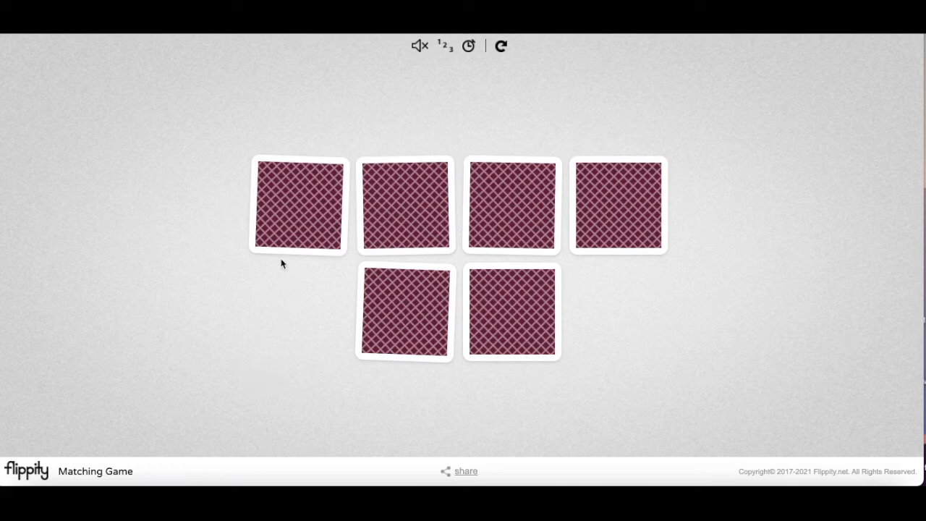
# Play the Flippity matching game by turning over cards to pair each equation result with its number of solutions.
pyautogui.click(304, 229)
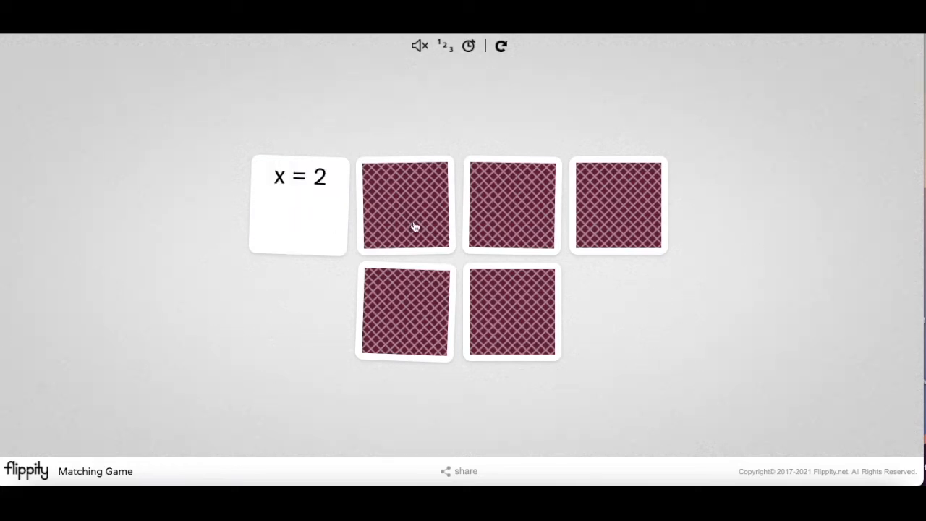
pyautogui.click(520, 238)
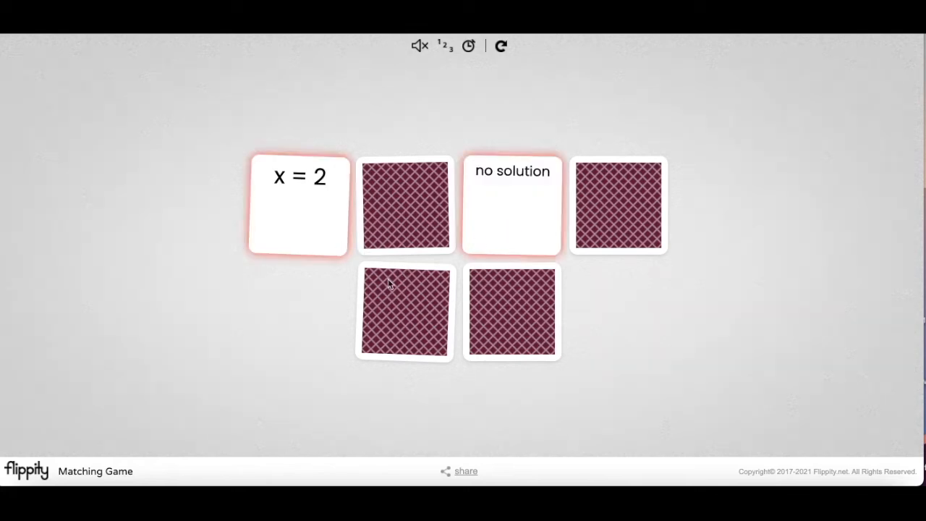
pyautogui.click(402, 305)
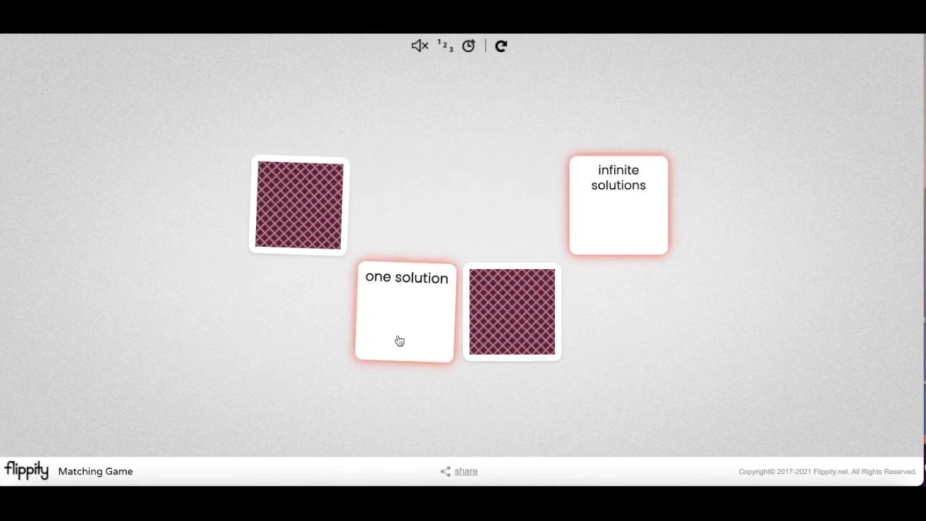
pyautogui.click(314, 196)
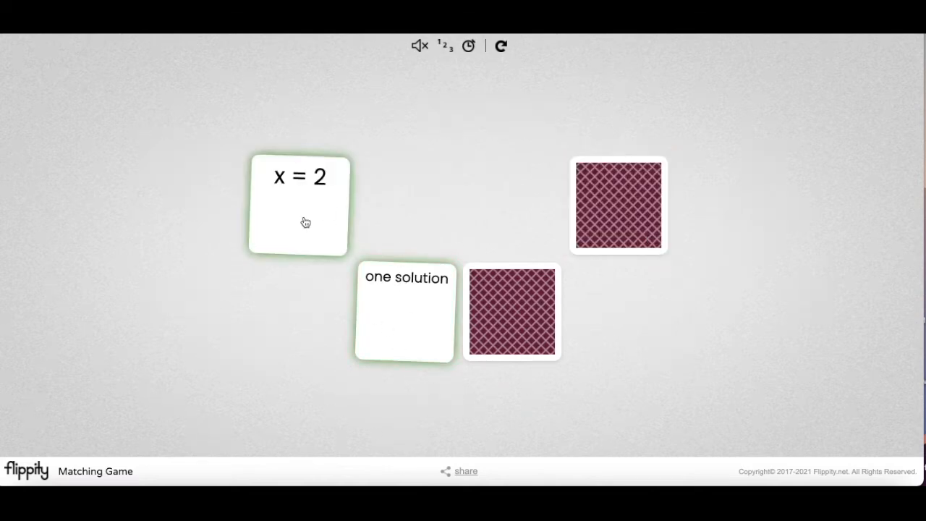
pyautogui.click(516, 347)
pyautogui.click(637, 235)
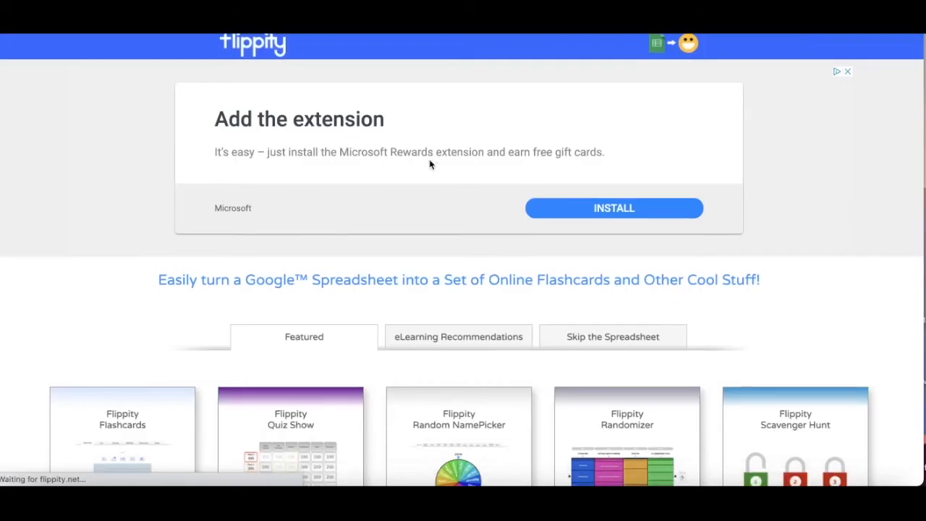
# From flippity.net, make a copy of the Matching Game template spreadsheet.
pyautogui.scroll(-5, 430, 162)
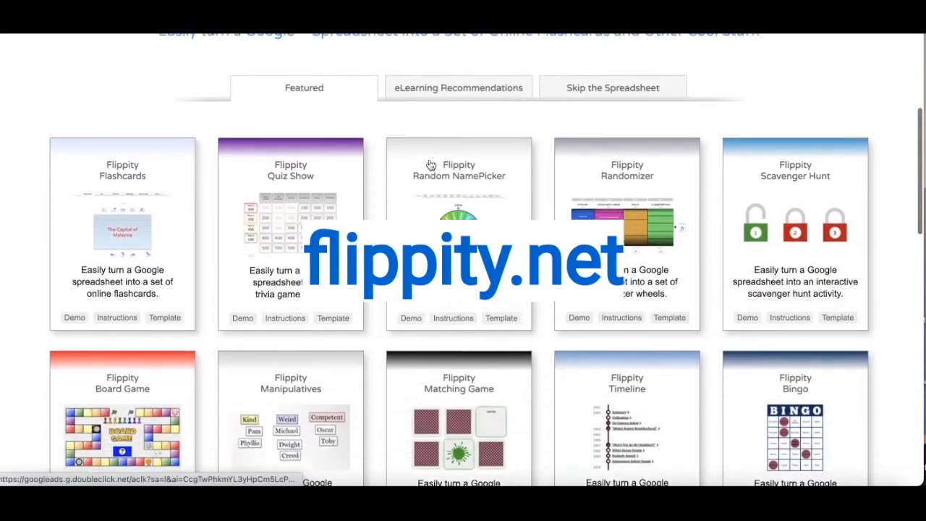
pyautogui.scroll(-3, 430, 165)
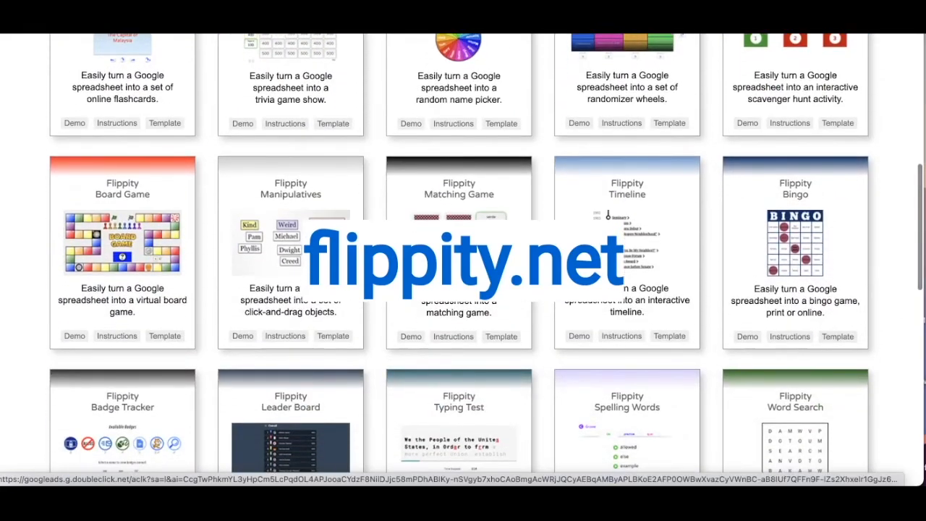
pyautogui.click(502, 337)
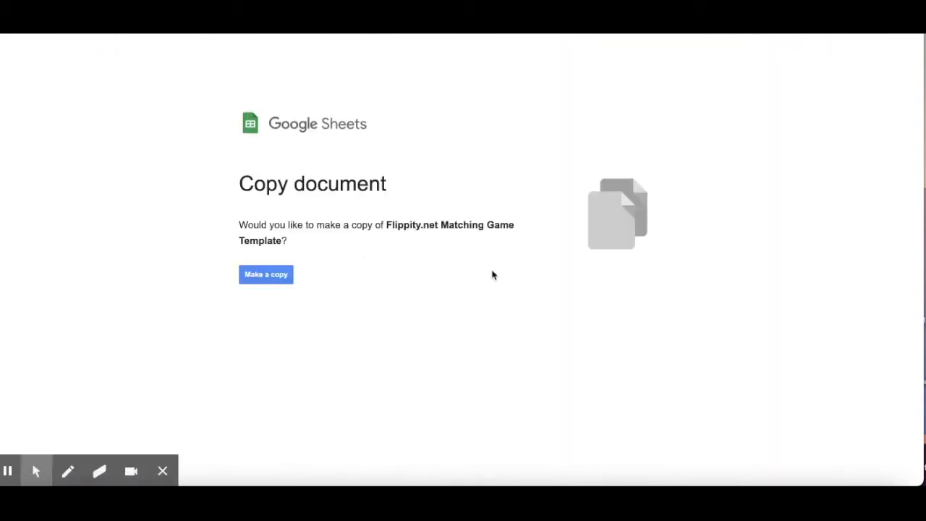
pyautogui.click(276, 282)
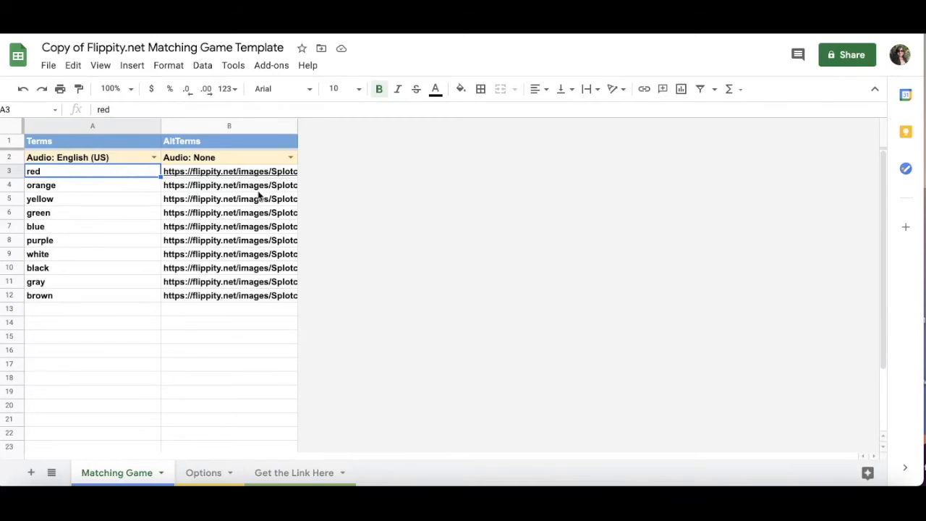
# Replace the sample terms with 1+1, 2+2 and 3+3 in A3:A5 and the matching answers 2, 4 and 6 in B3:B5.
pyautogui.click(135, 178)
pyautogui.moveTo(136, 177); pyautogui.dragTo(225, 297)
pyautogui.press('Delete')
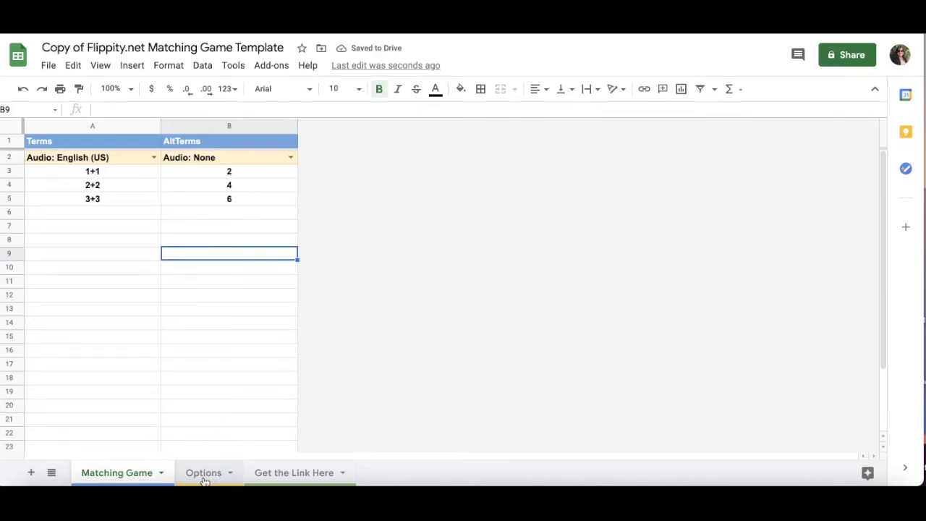
# In the game's Options sheet, change the Done Text to a message beginning "Congratulations! Your code is".
pyautogui.click(203, 474)
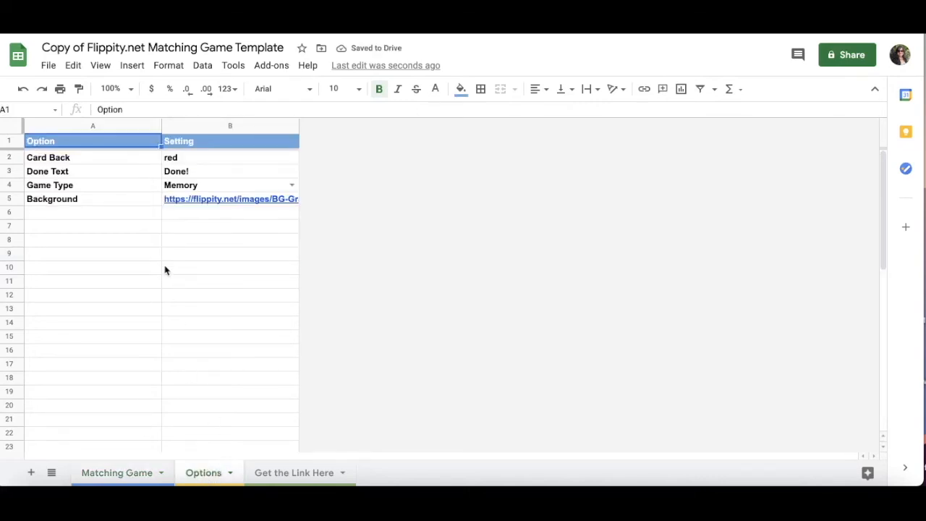
pyautogui.click(185, 160)
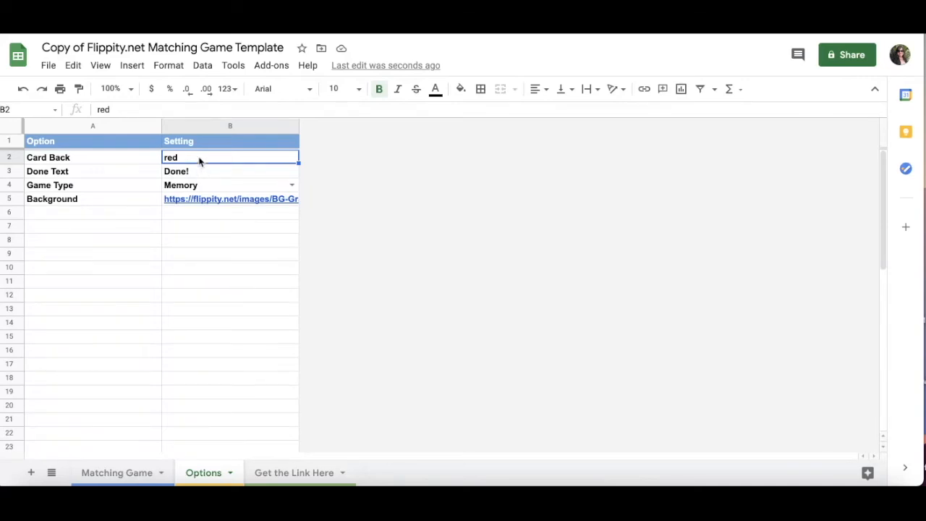
pyautogui.click(193, 173)
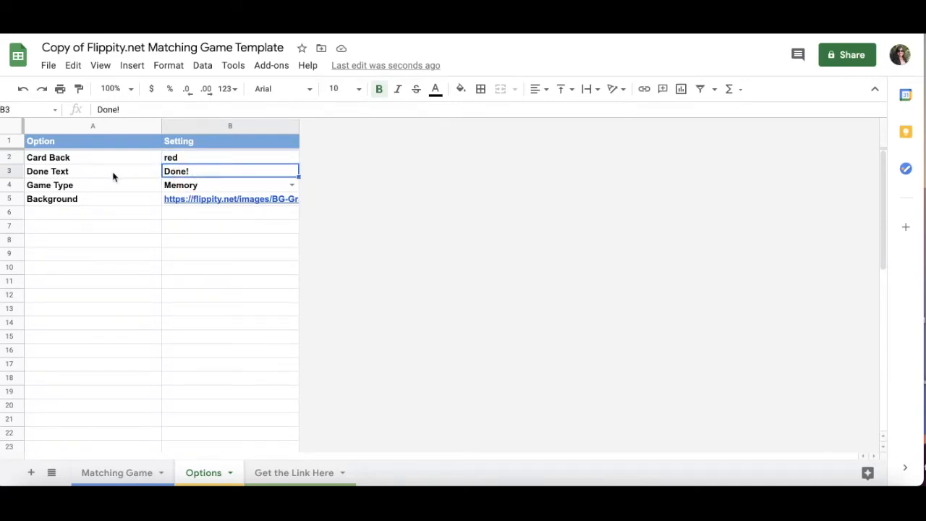
pyautogui.click(195, 175)
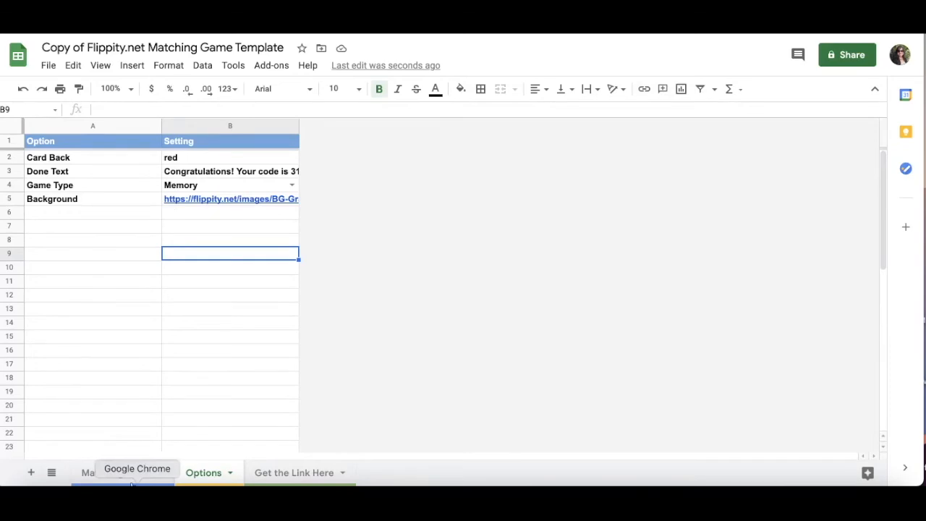
# Publish the entire spreadsheet to the web as a web page and close the publishing dialog.
pyautogui.click(47, 66)
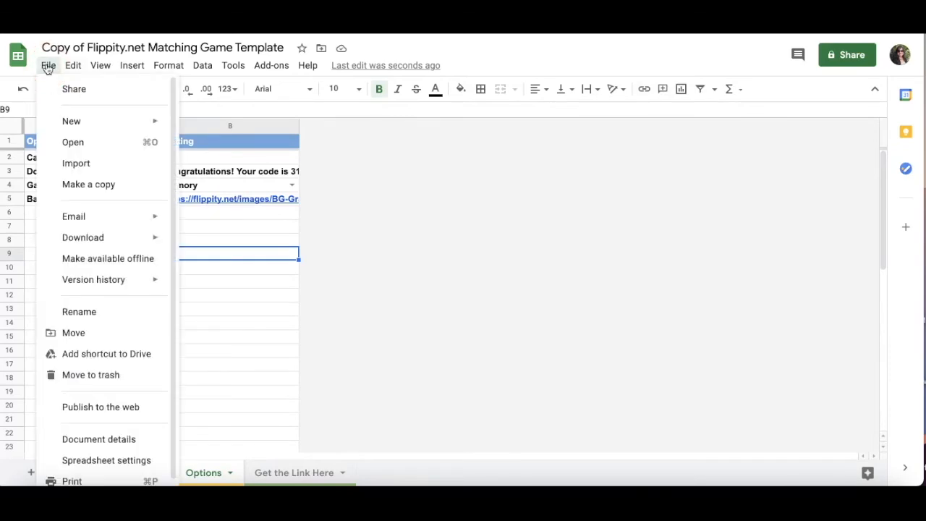
pyautogui.click(92, 406)
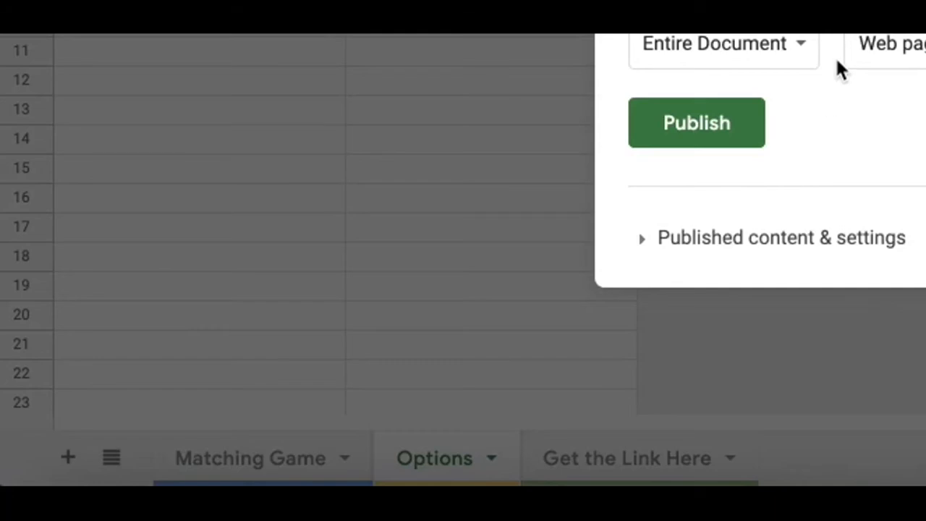
pyautogui.click(722, 125)
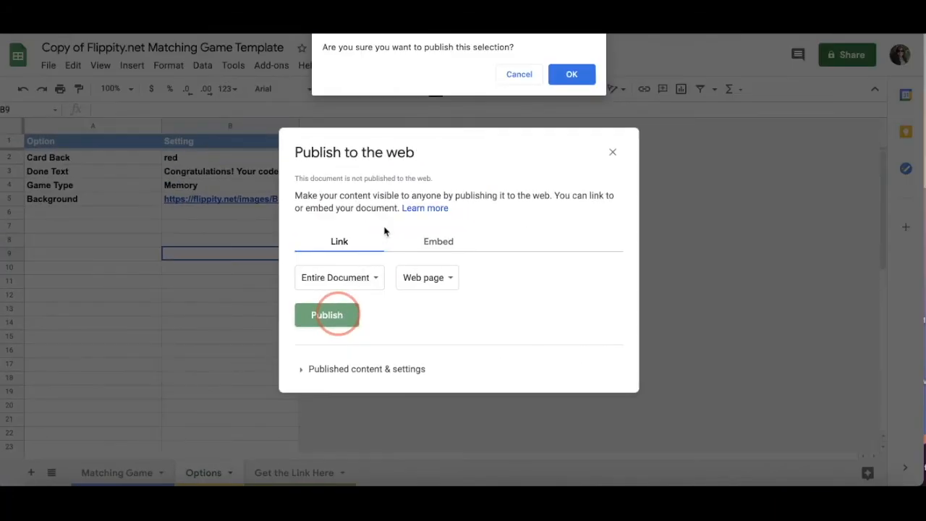
pyautogui.click(572, 76)
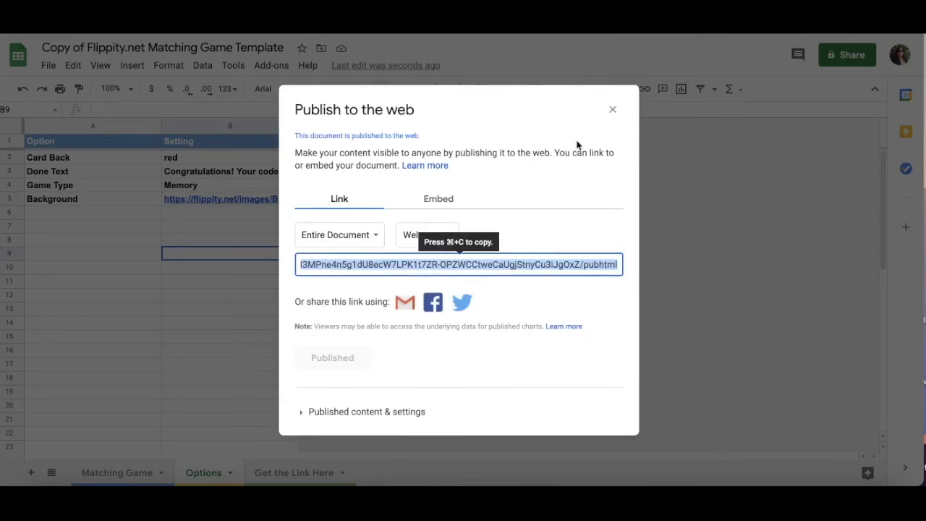
pyautogui.click(614, 114)
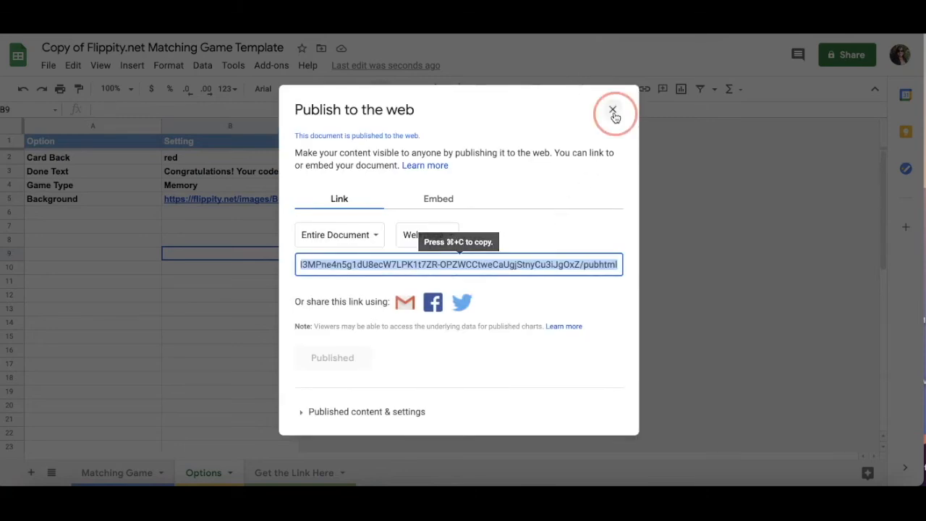
# Copy the matching game's link from cell A2 of the Get the Link Here sheet.
pyautogui.click(275, 478)
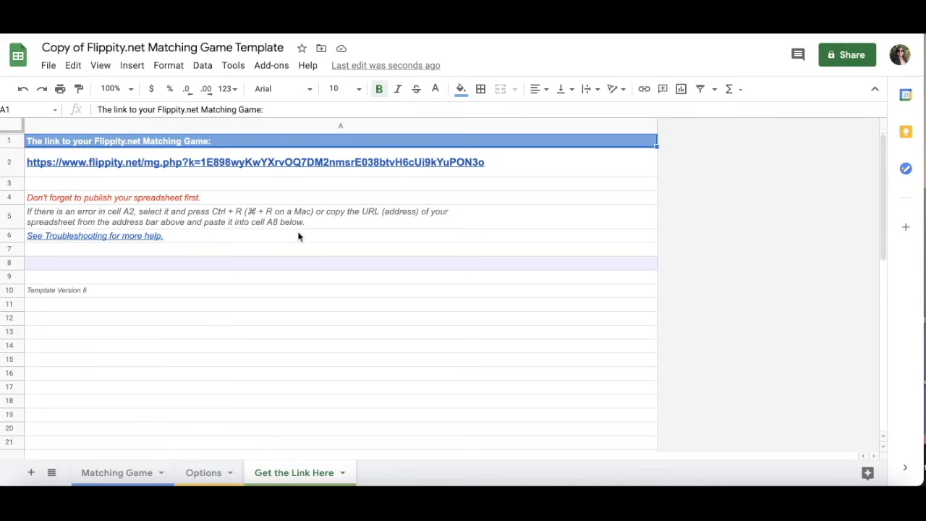
pyautogui.click(305, 167)
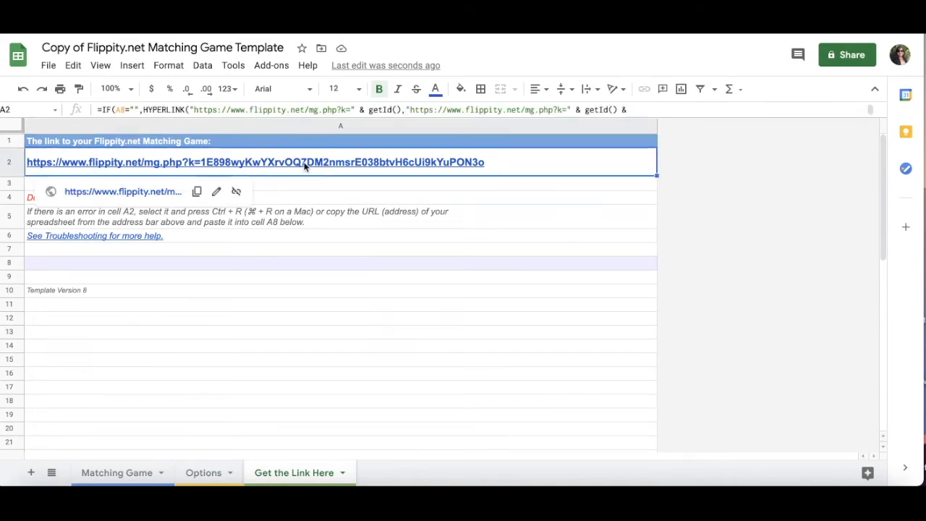
pyautogui.click(196, 193)
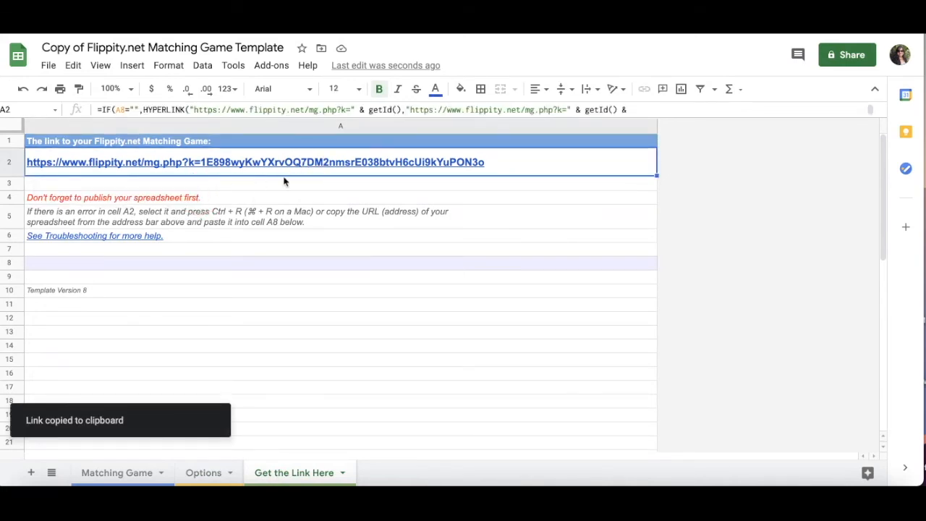
# Open the copied matching game link in a new browser tab and try turning over a card.
pyautogui.press('super+t')
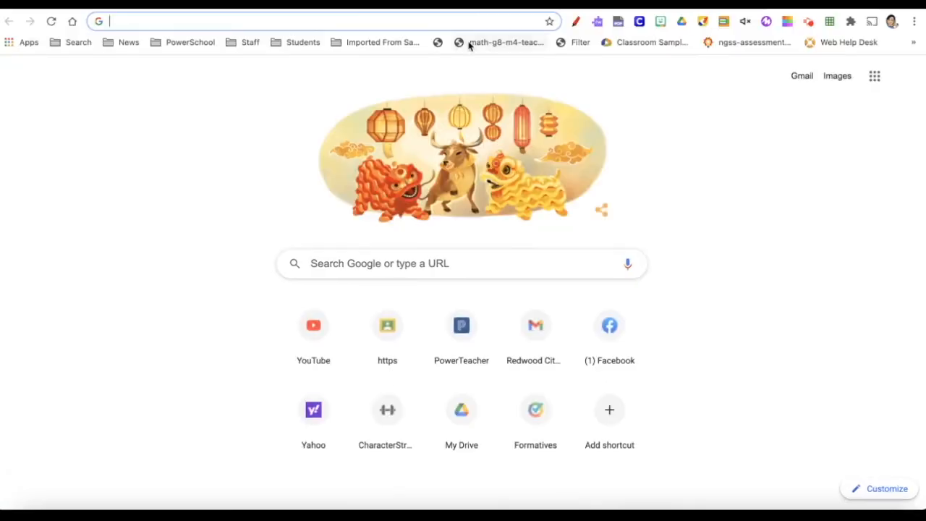
pyautogui.click(464, 26)
pyautogui.press('super+v')
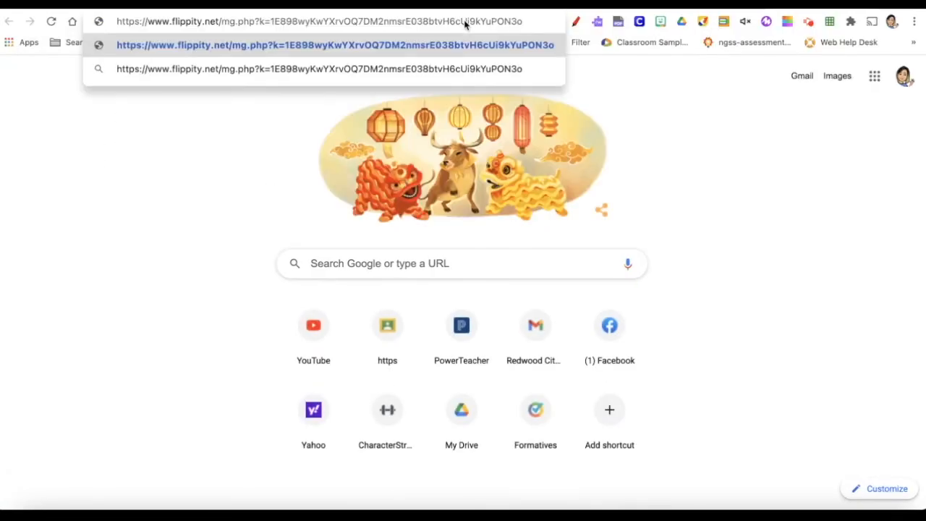
pyautogui.press('Return')
pyautogui.click(330, 212)
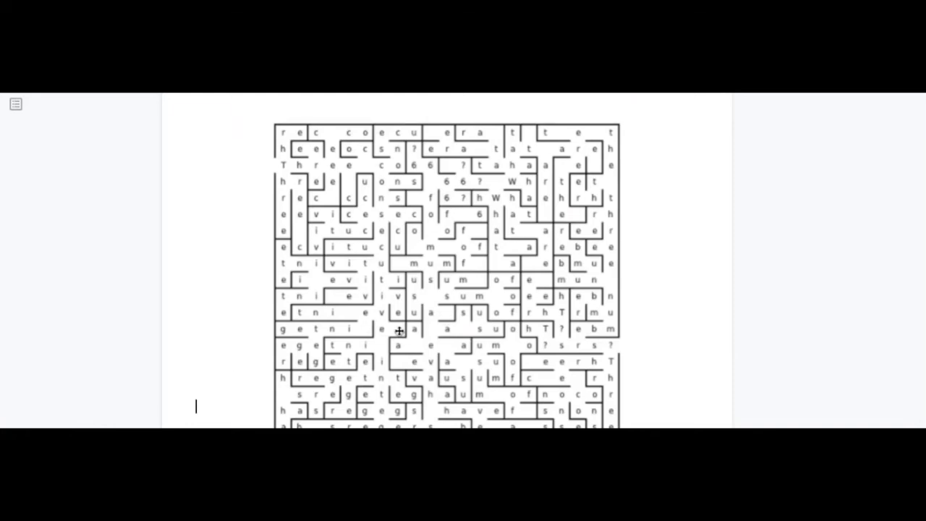
# In the online text maze generator, enter "What is five plus five?" as the text to lay out.
pyautogui.scroll(-1, 259, 257)
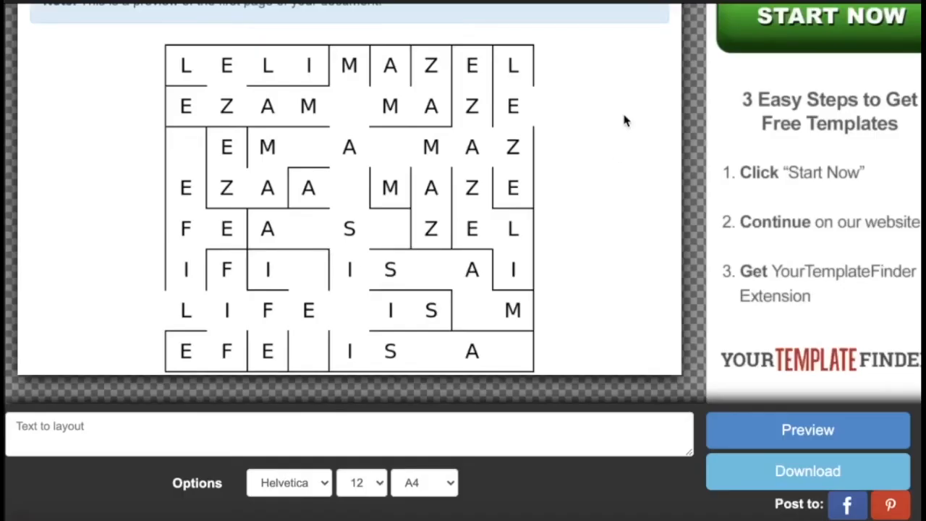
pyautogui.click(85, 430)
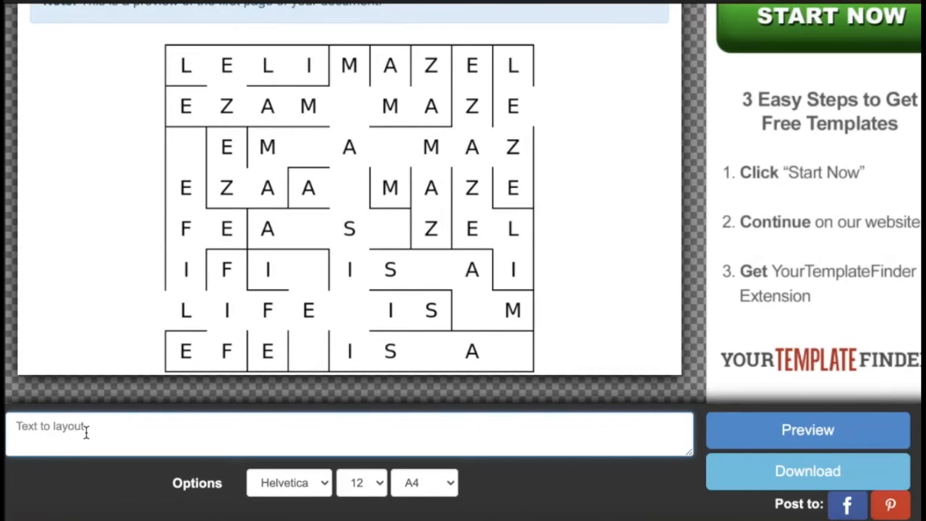
pyautogui.hotkey('ctrl', 'v')
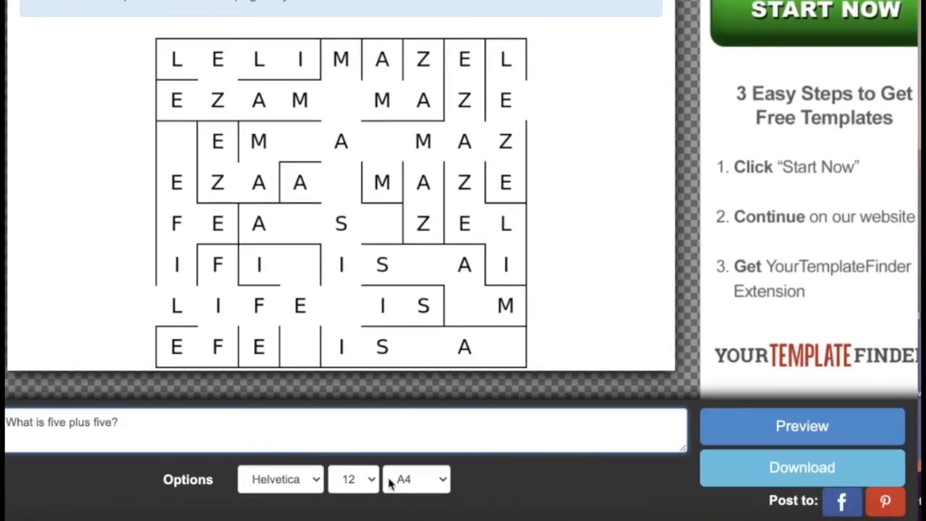
# Keep the A4 page size and generate a preview of the text maze.
pyautogui.click(443, 482)
pyautogui.click(519, 482)
pyautogui.scroll(3, 448, 269)
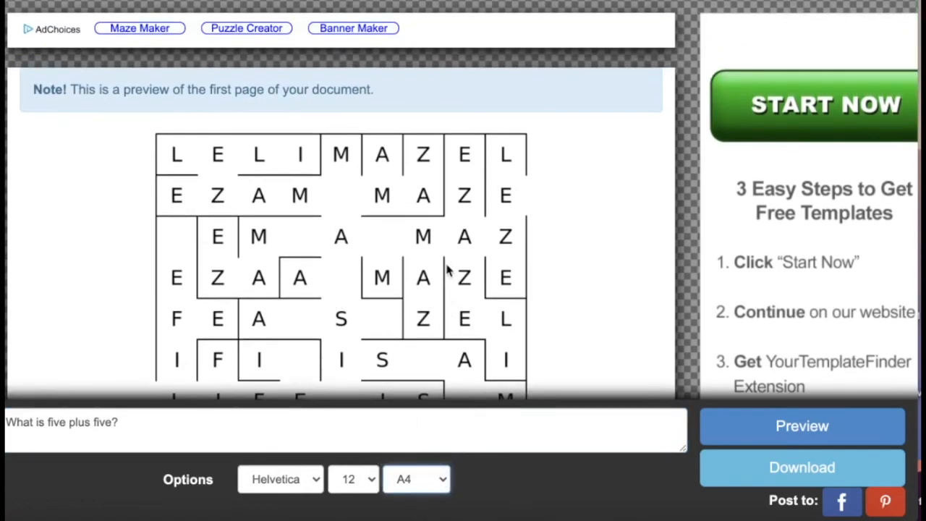
pyautogui.scroll(-4, 447, 269)
pyautogui.click(742, 430)
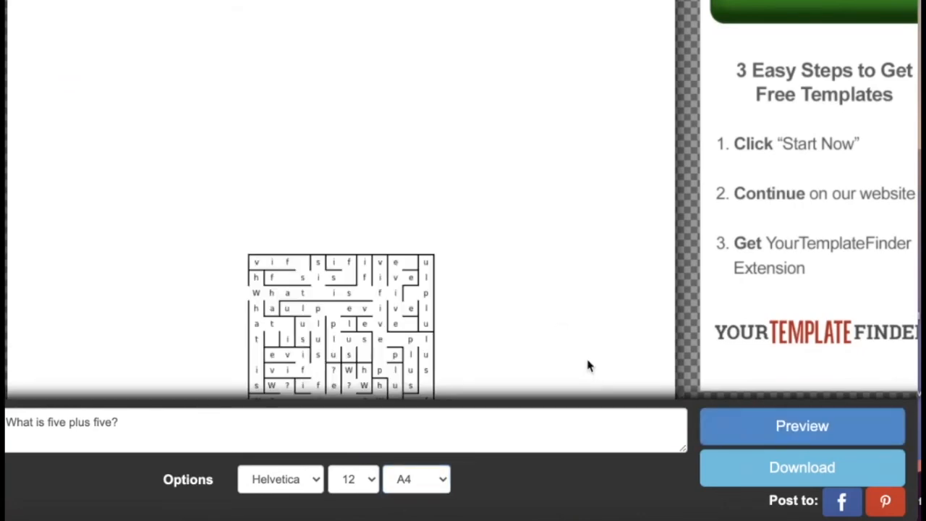
pyautogui.scroll(-3, 542, 316)
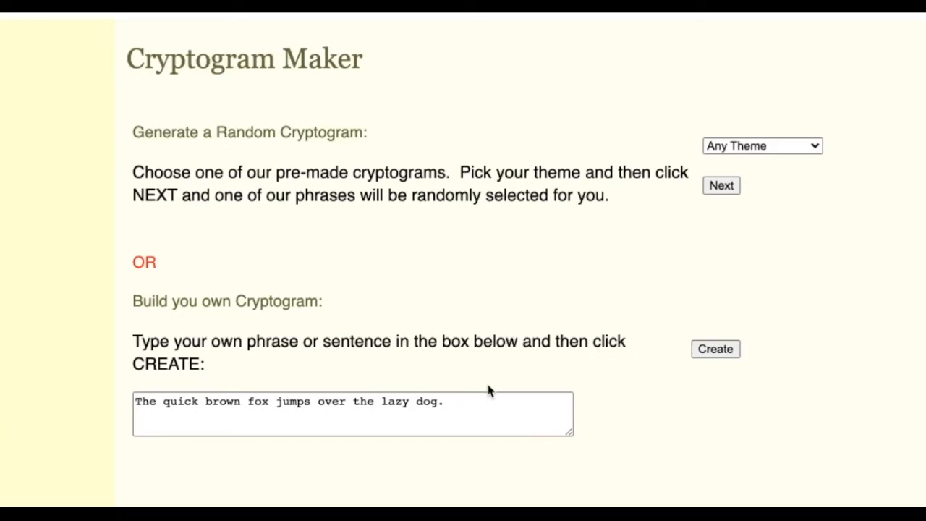
# In Cryptogram Maker, replace the sample phrase with "How many eggs were in the basket?".
pyautogui.moveTo(471, 402); pyautogui.dragTo(112, 397)
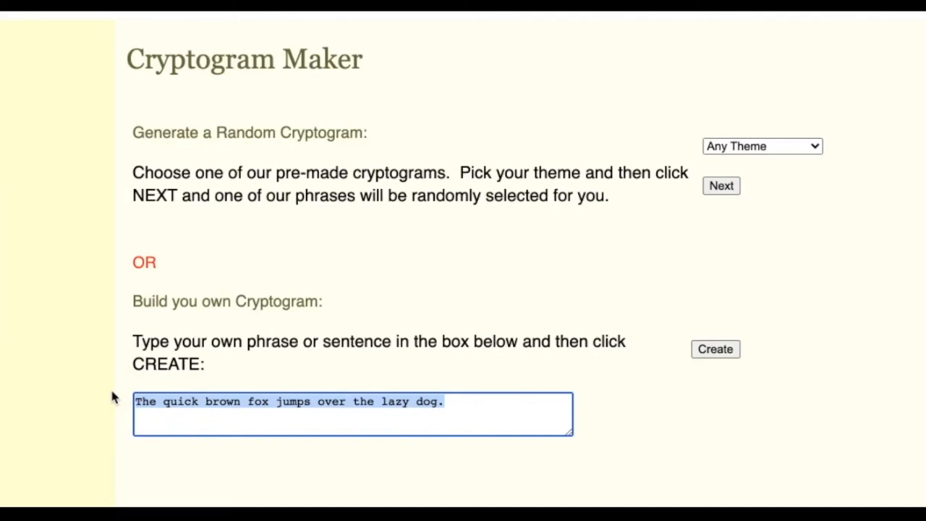
pyautogui.hotkey('ctrl', 'v')
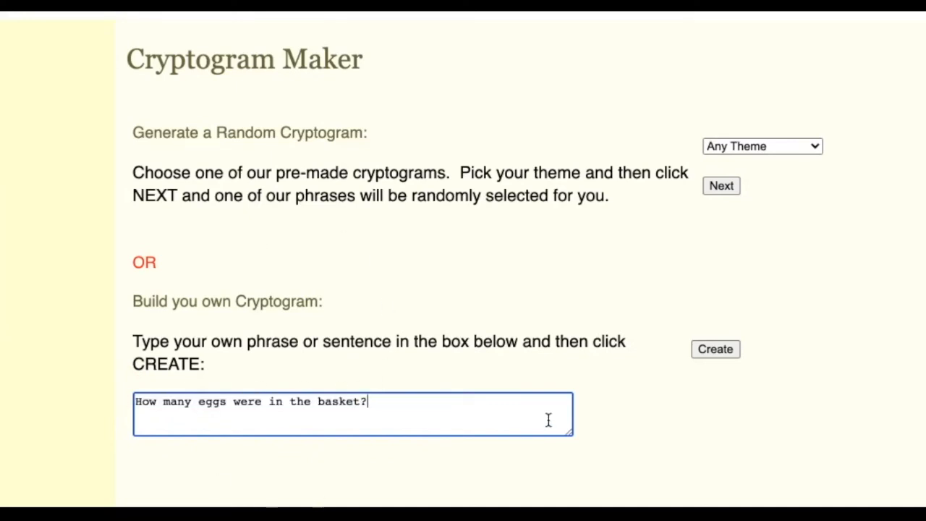
# Create the cryptogram with the solution included in the code table but blanks not filled in, and open its print window.
pyautogui.click(718, 352)
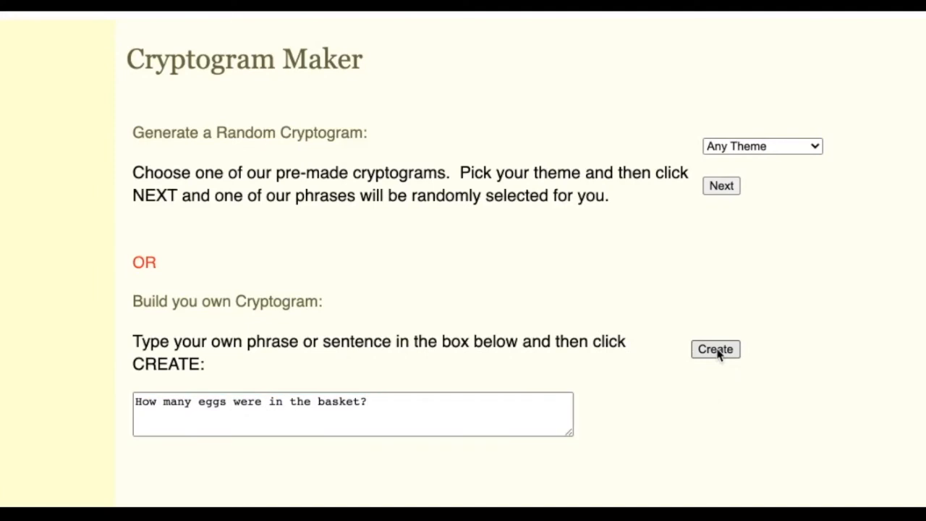
pyautogui.scroll(-3, 711, 314)
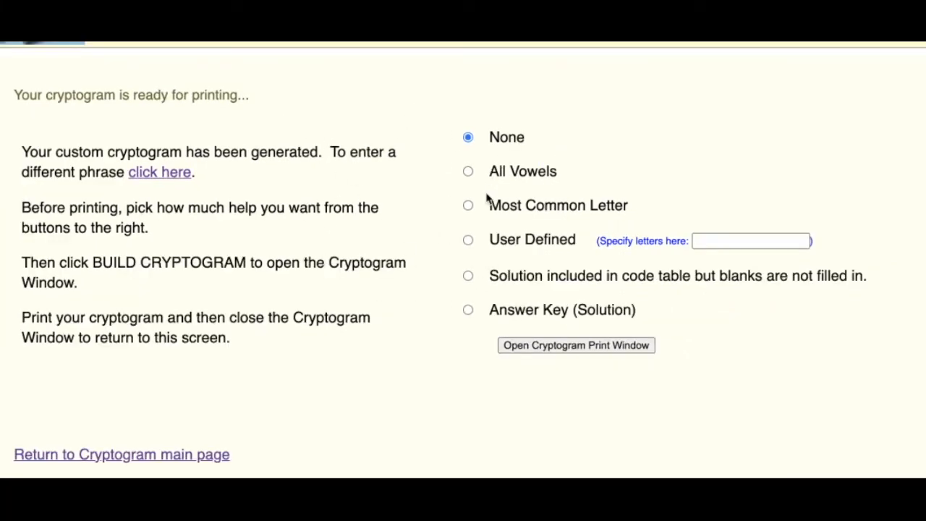
pyautogui.click(468, 277)
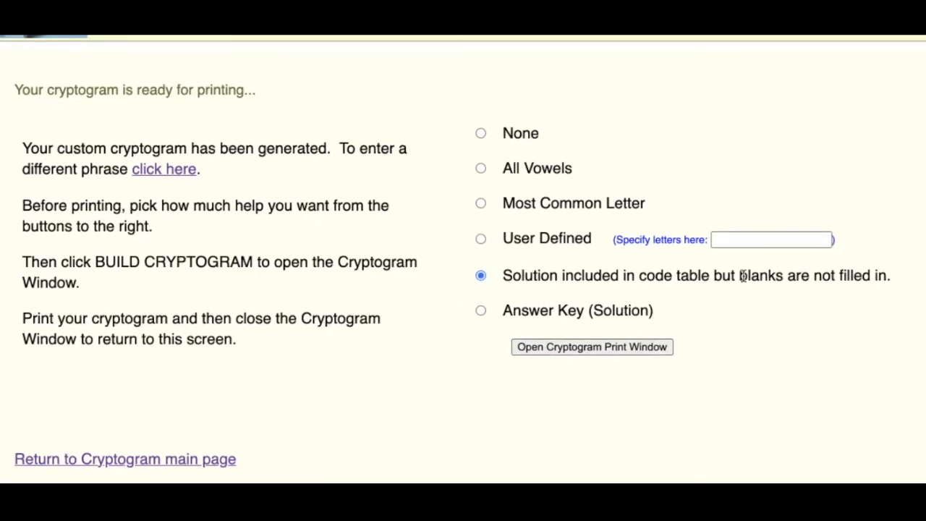
pyautogui.click(569, 350)
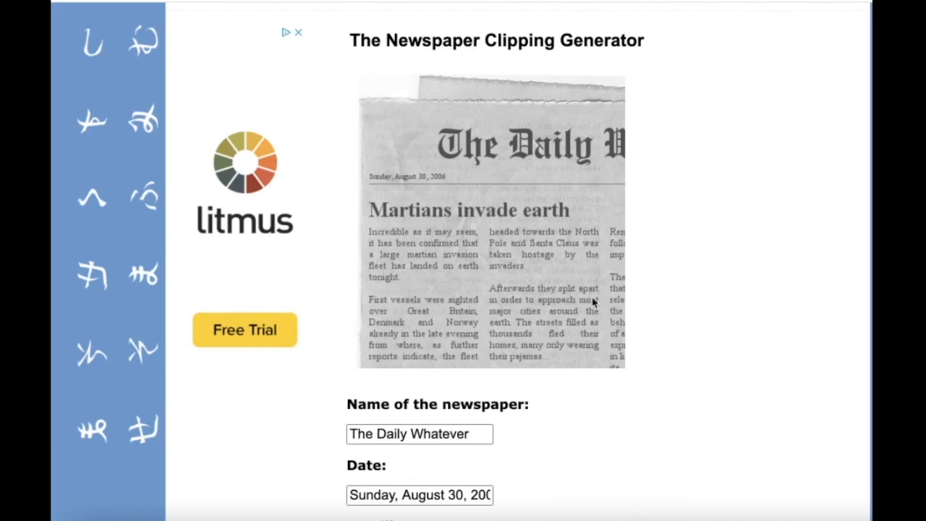
# In the Newspaper Clipping Generator, generate a clipping with the headline "Martians invade earth" and the story "Here's the story!".
pyautogui.scroll(-3, 595, 415)
pyautogui.scroll(-1, 595, 416)
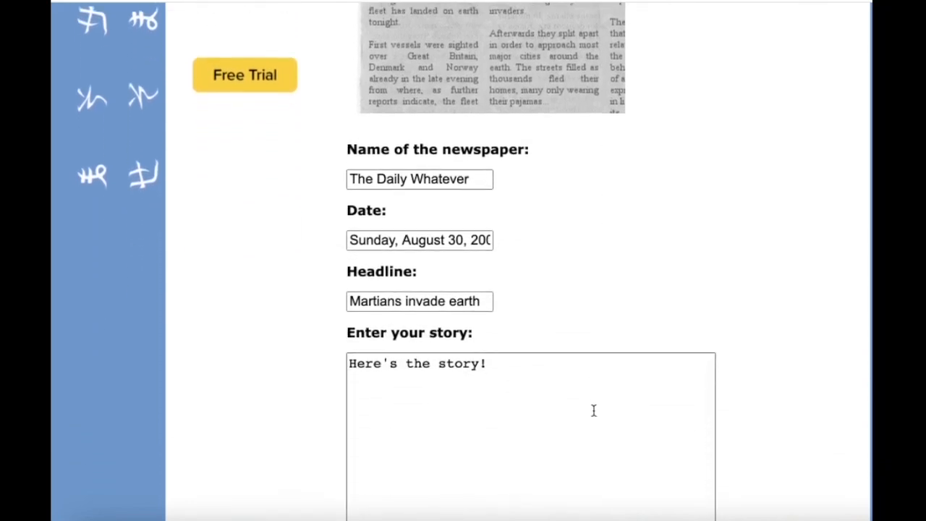
pyautogui.moveTo(506, 355); pyautogui.dragTo(354, 355)
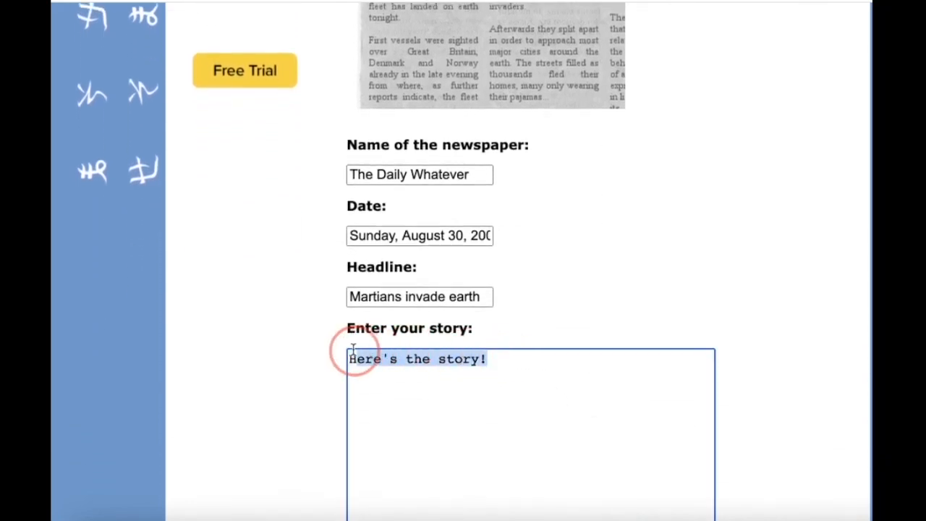
pyautogui.click(492, 364)
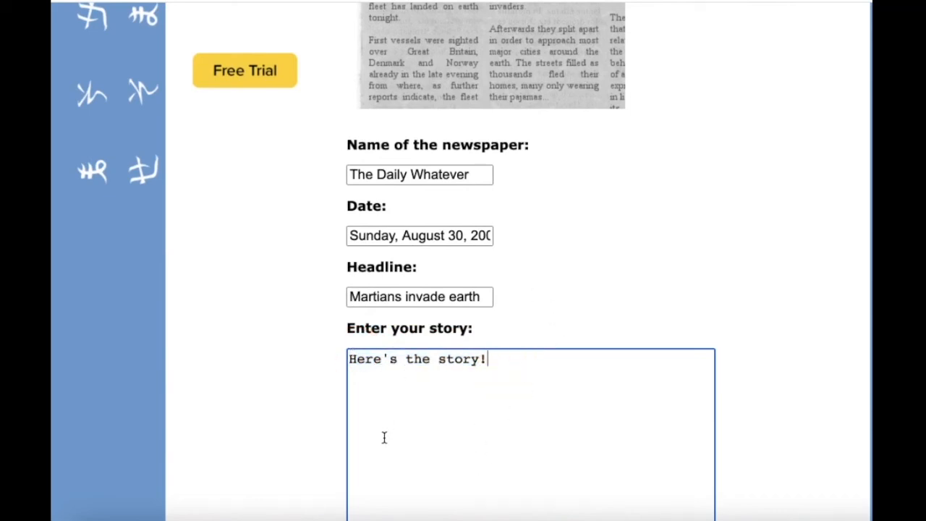
pyautogui.scroll(-1, 456, 451)
pyautogui.scroll(-1, 458, 452)
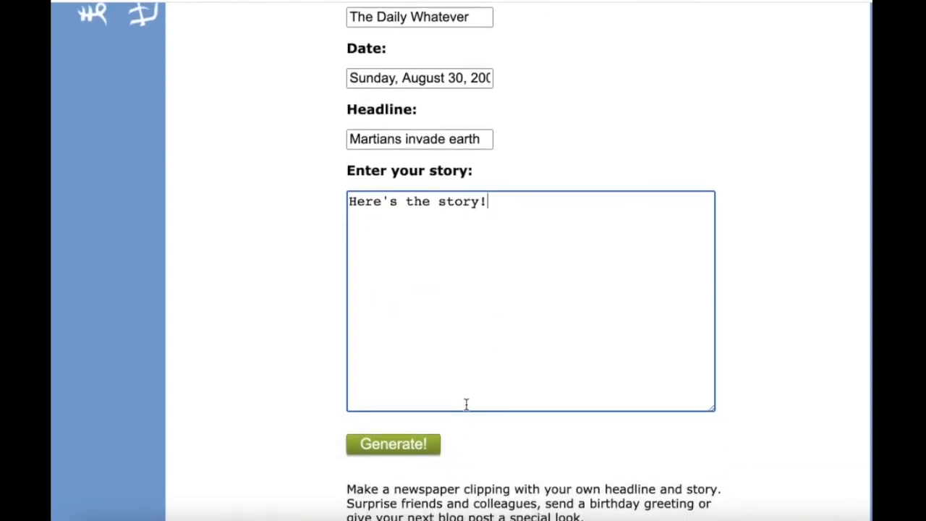
pyautogui.click(397, 450)
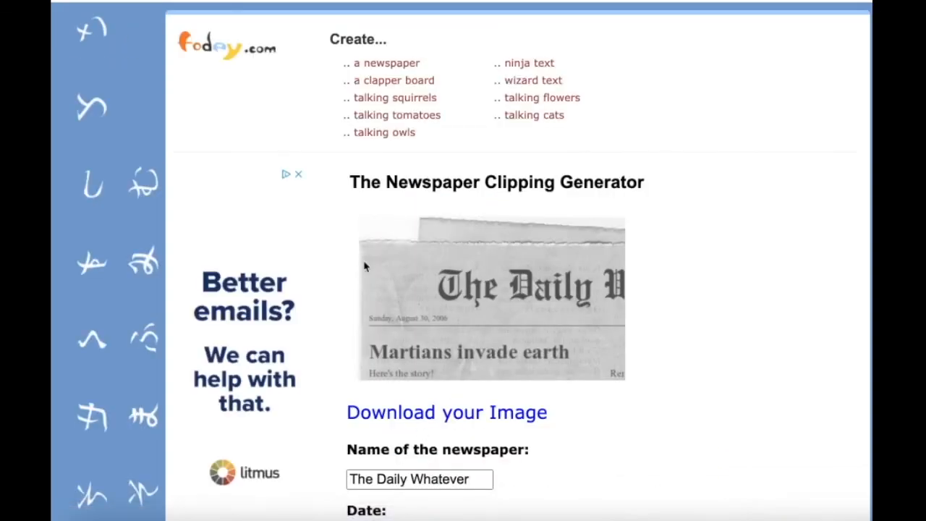
pyautogui.scroll(-2, 531, 348)
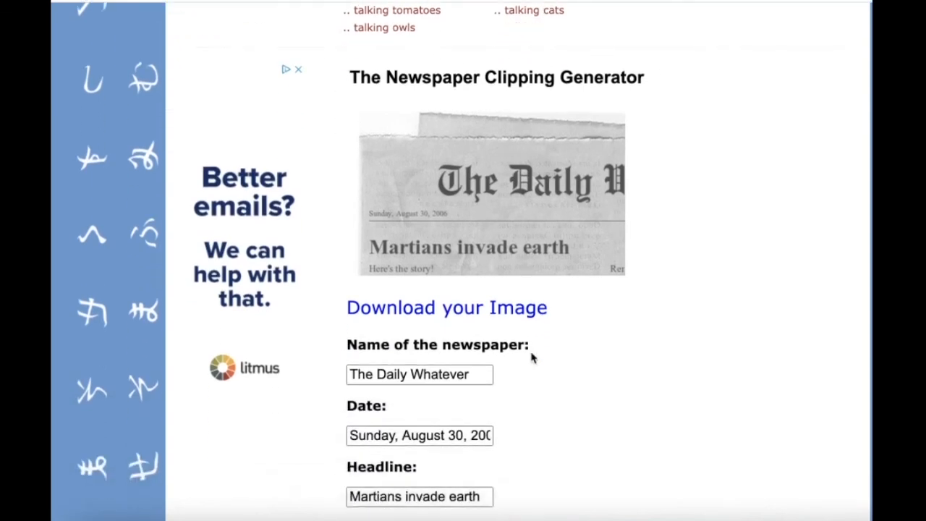